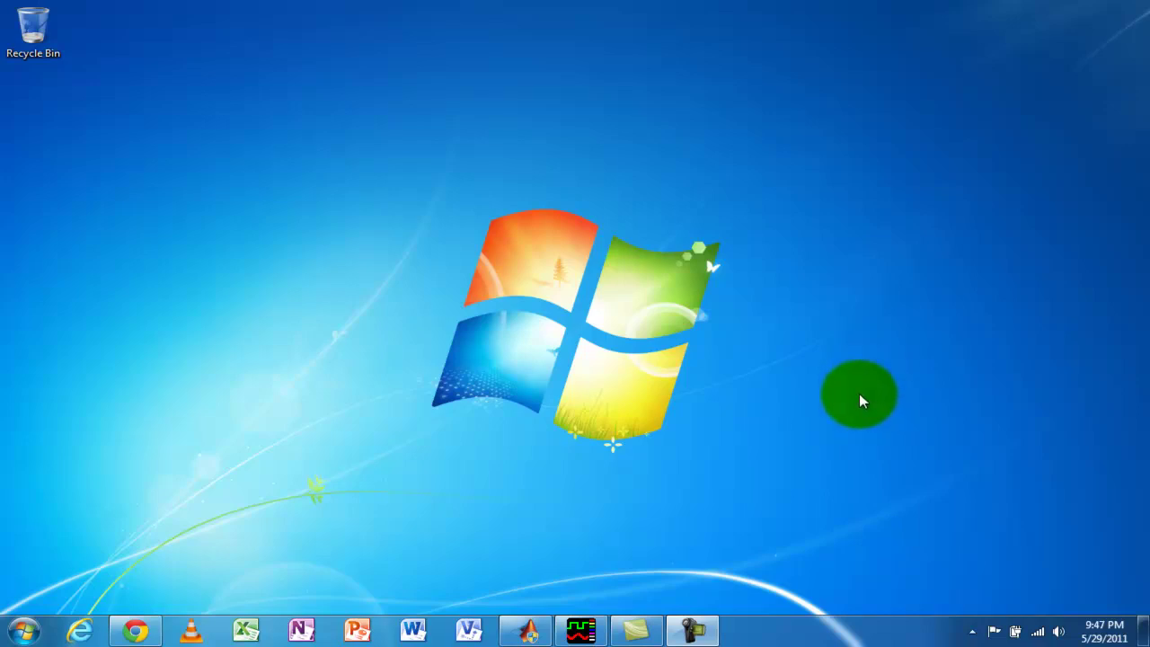
Launch the Logic 1.1.8 logic analyzer software
click(22, 629)
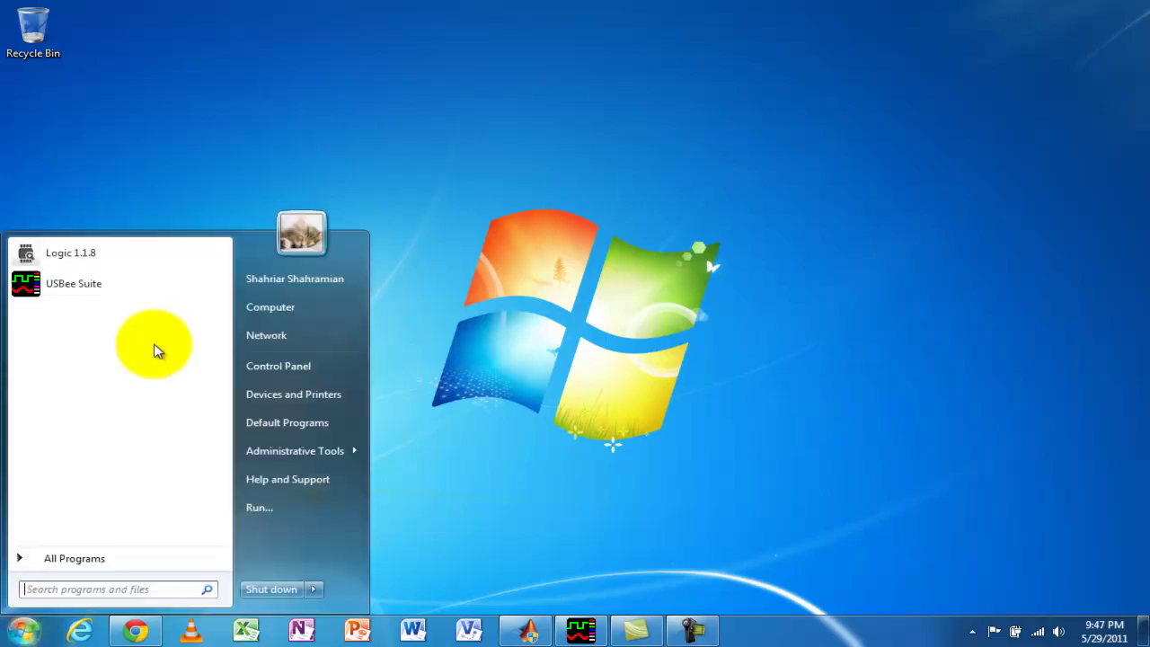
click(177, 263)
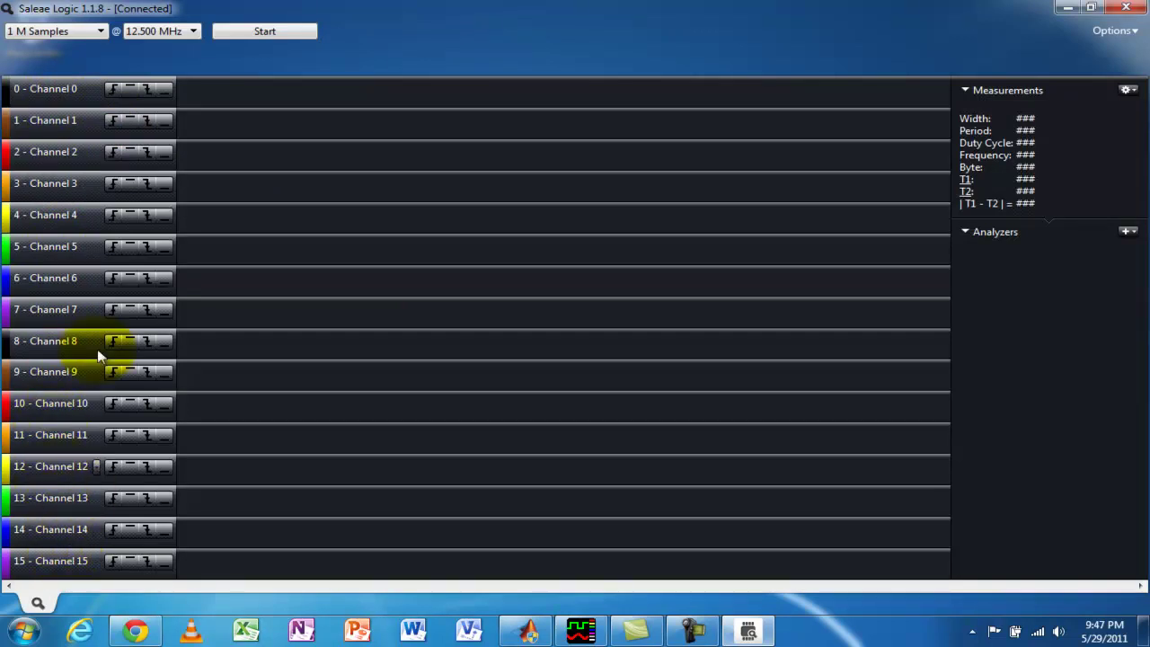
click(190, 34)
click(191, 34)
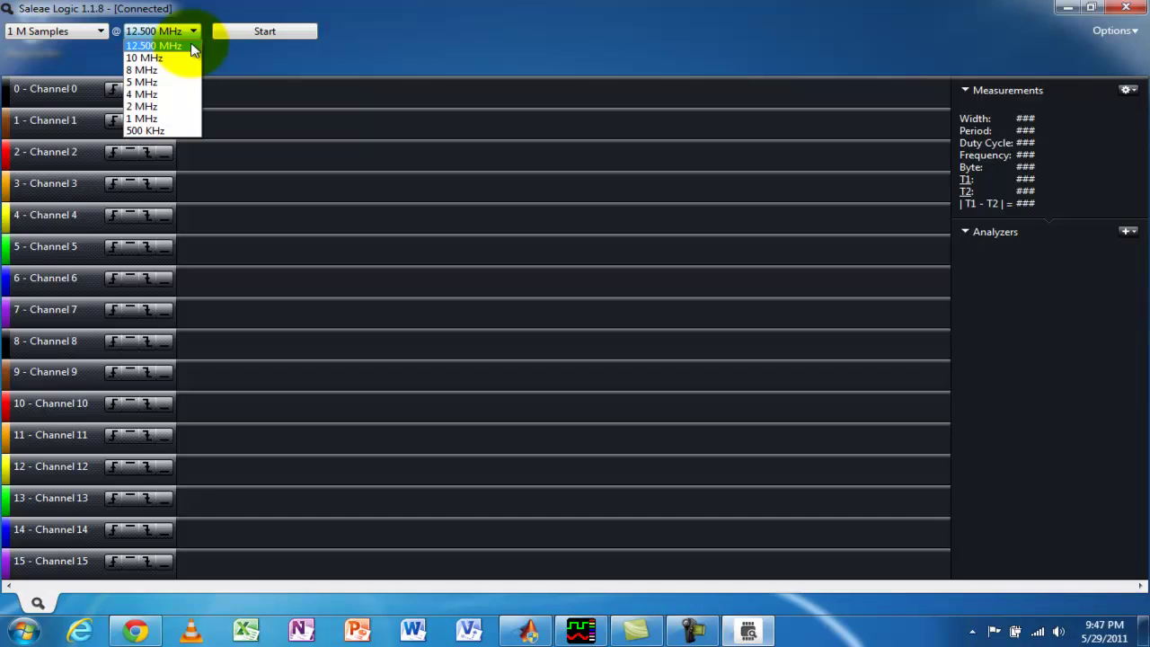
click(254, 51)
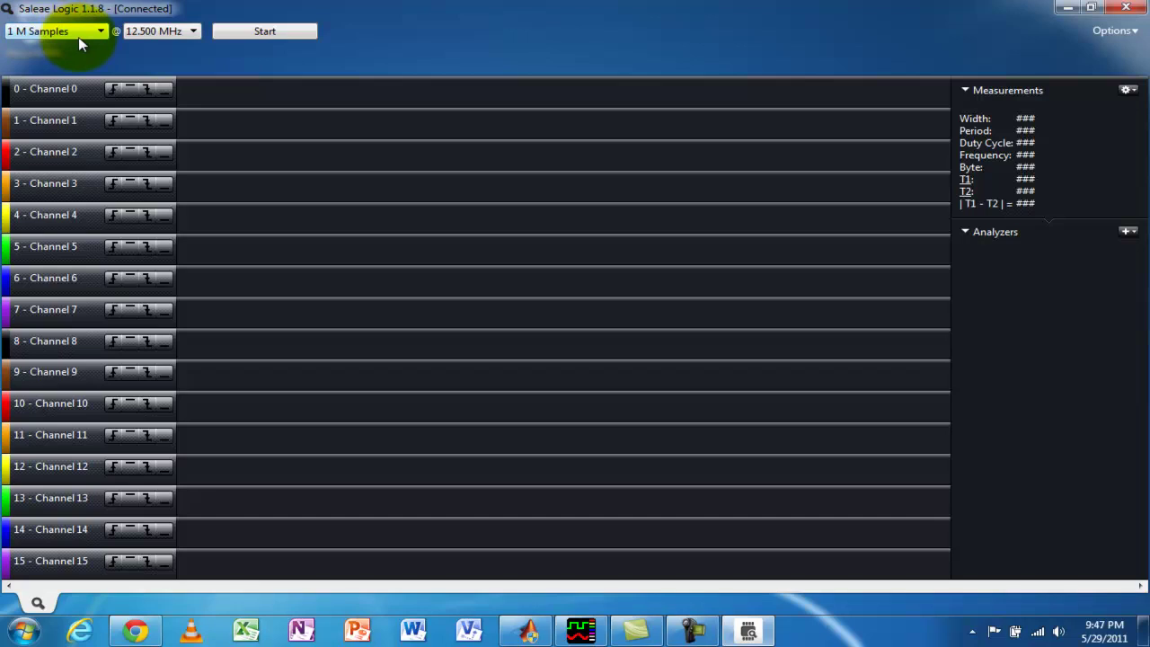
click(78, 37)
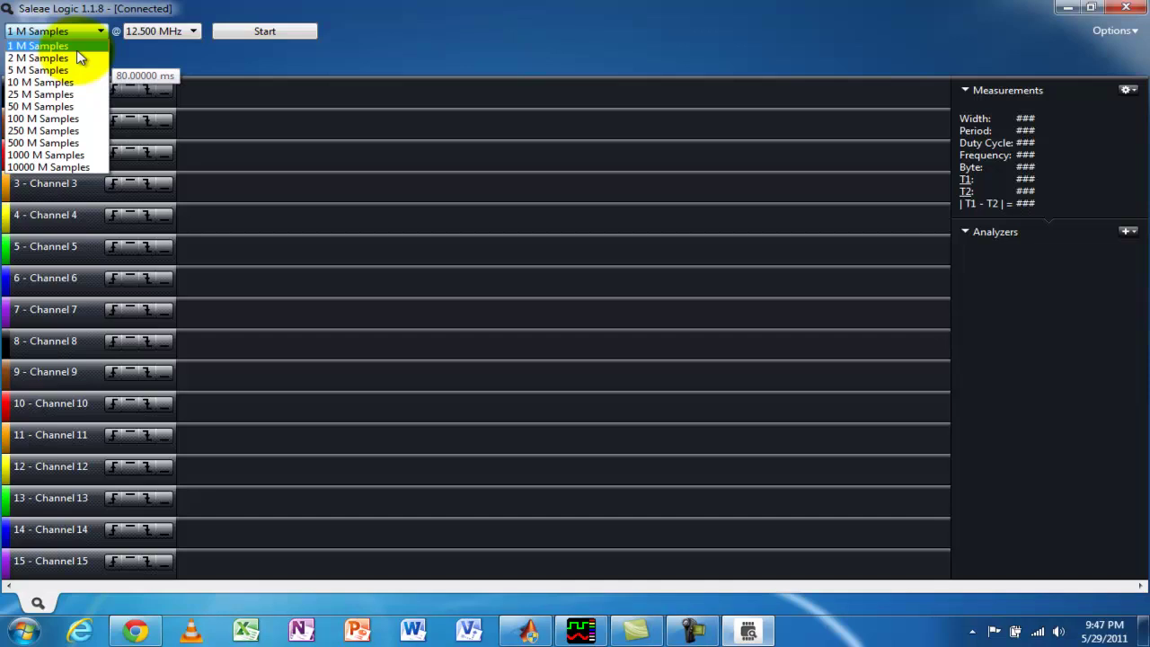
click(203, 60)
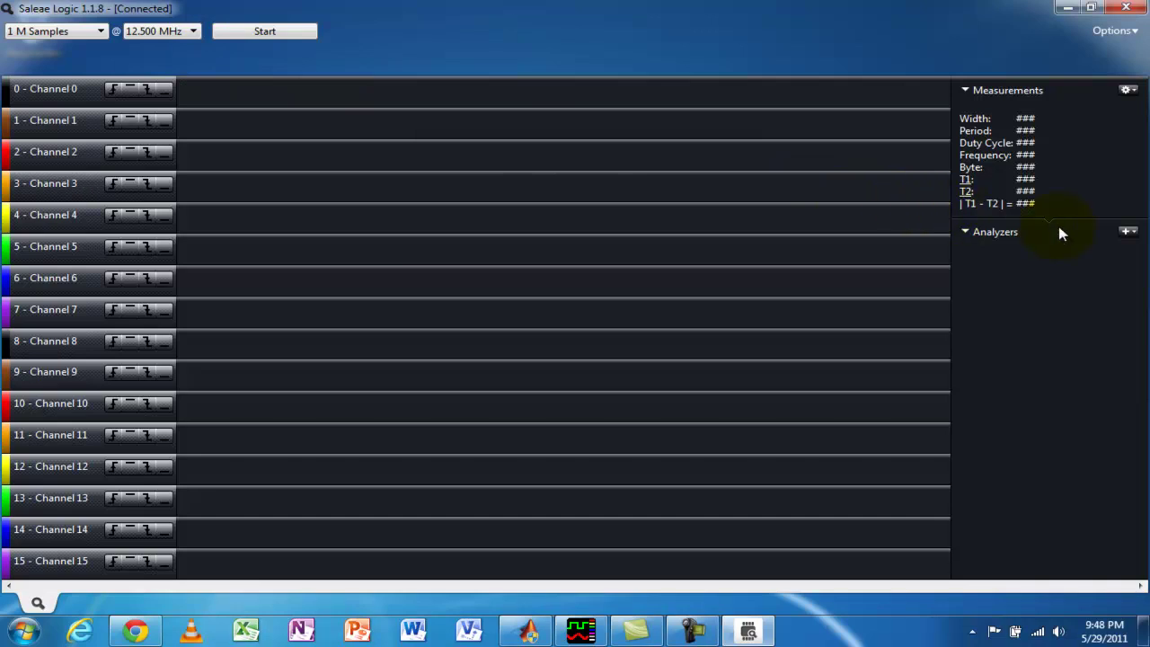
Add an Async Serial analyzer on Channel 0 at 460800 bits/s and rename the channel to Serial TX
click(1126, 231)
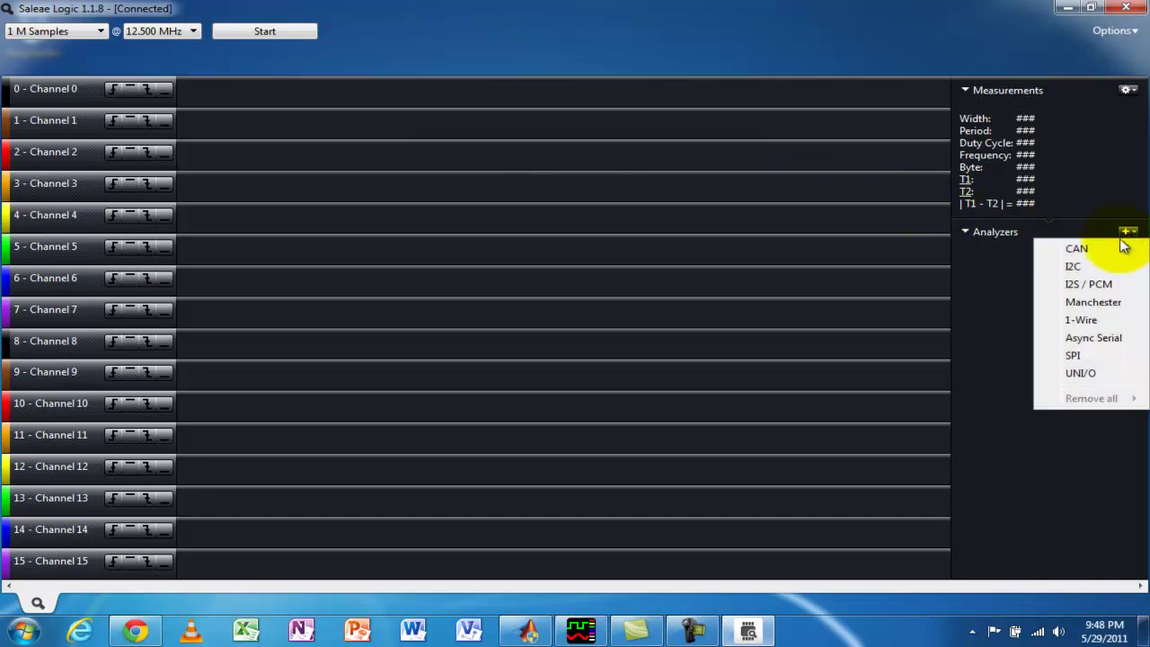
click(1102, 338)
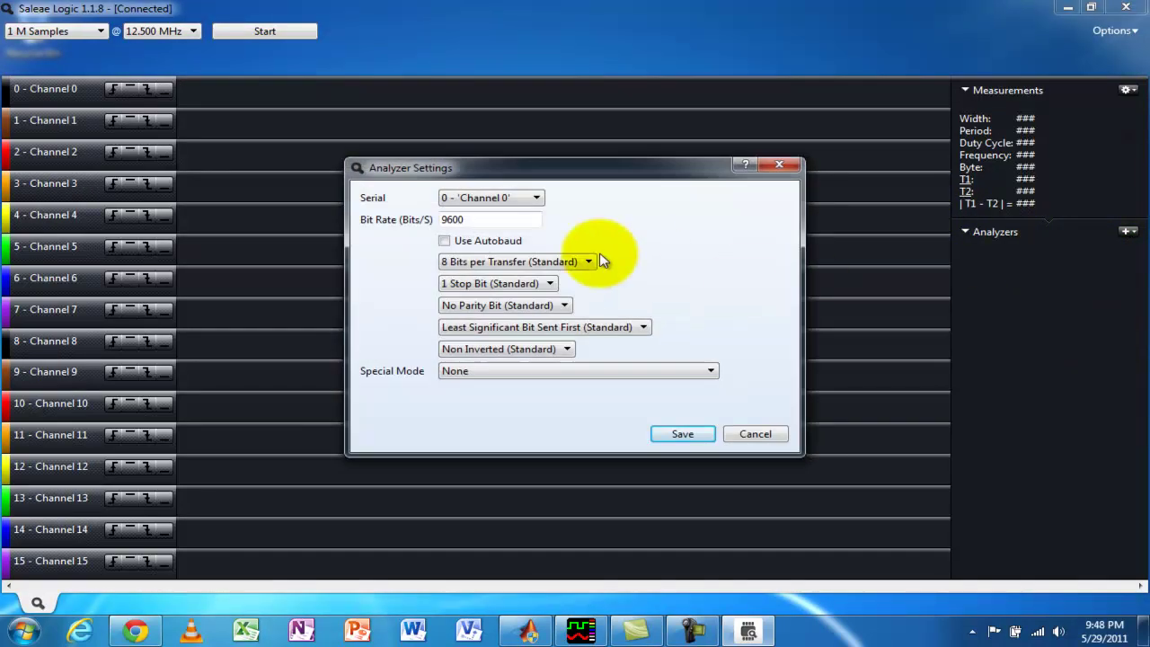
drag(499, 219, 414, 219)
text(460800)
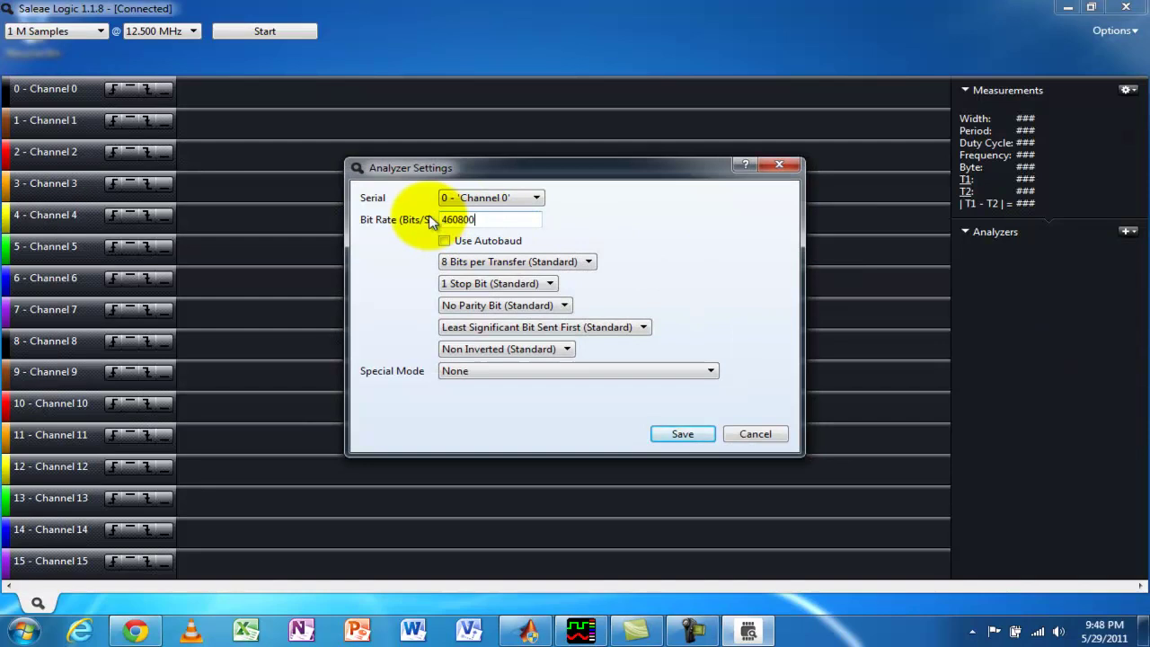
click(683, 432)
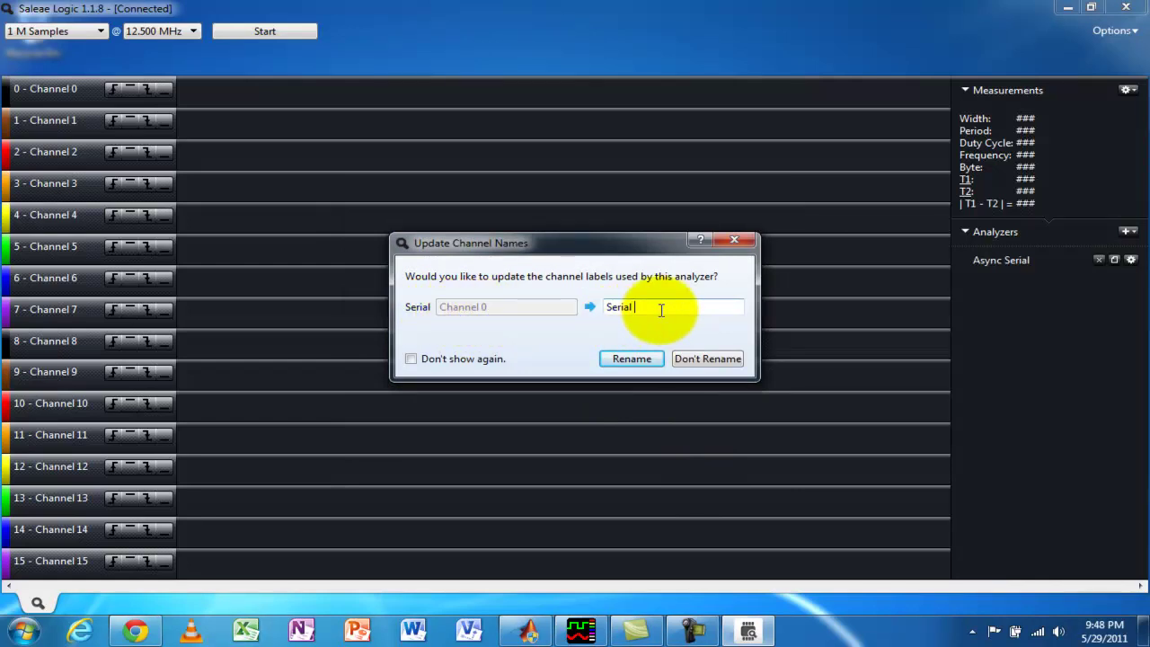
text(TX)
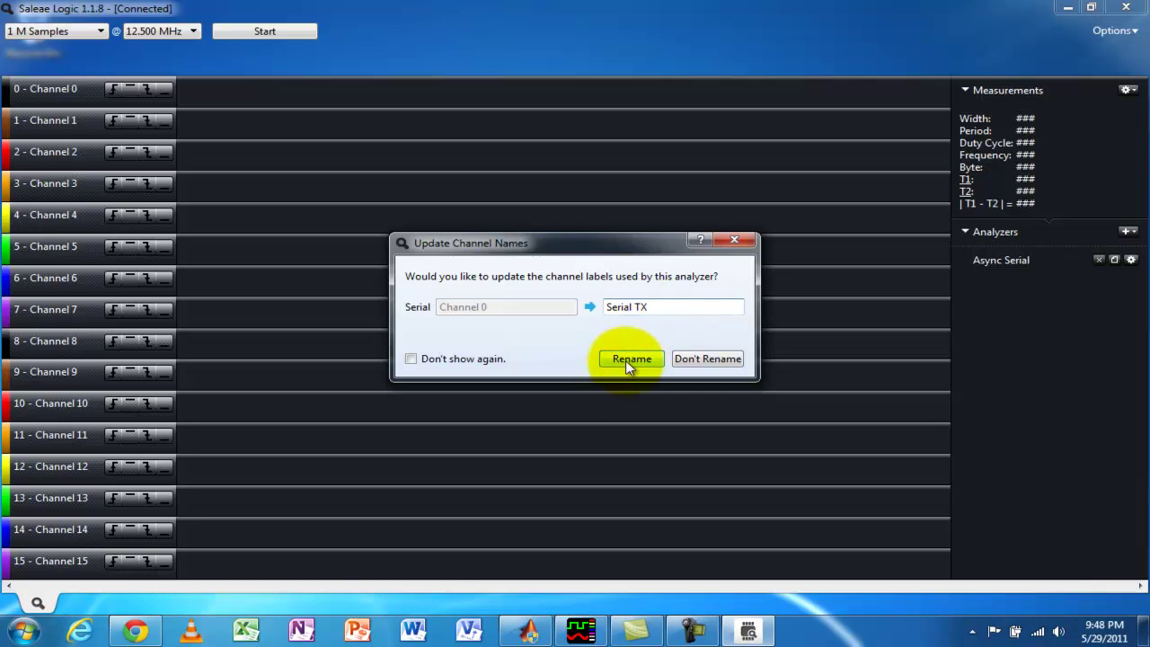
click(629, 358)
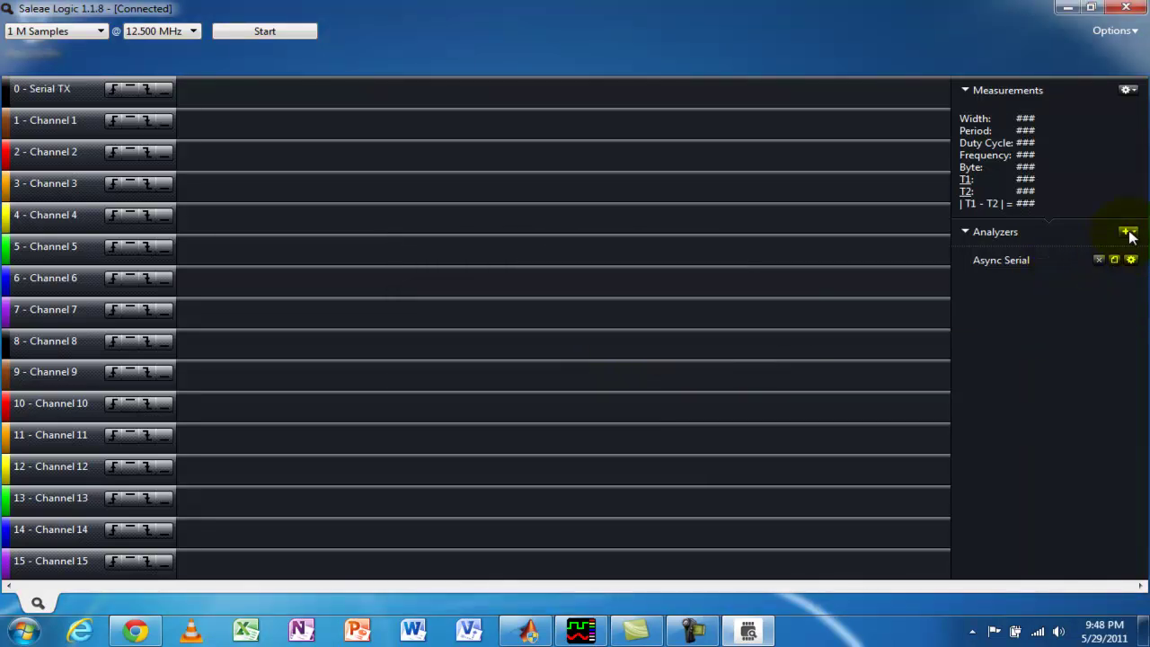
Add a second Async Serial analyzer on Channel 1 at 460800 bits/s and rename the channel to Serial RX
click(1128, 232)
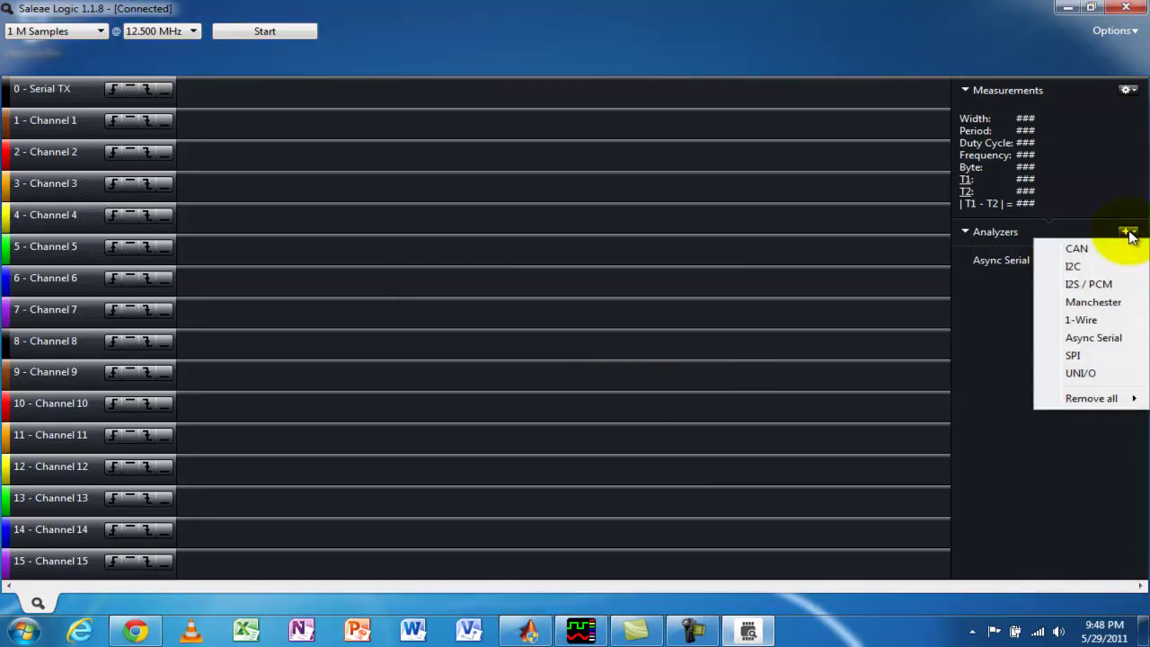
click(1093, 338)
drag(501, 220, 442, 220)
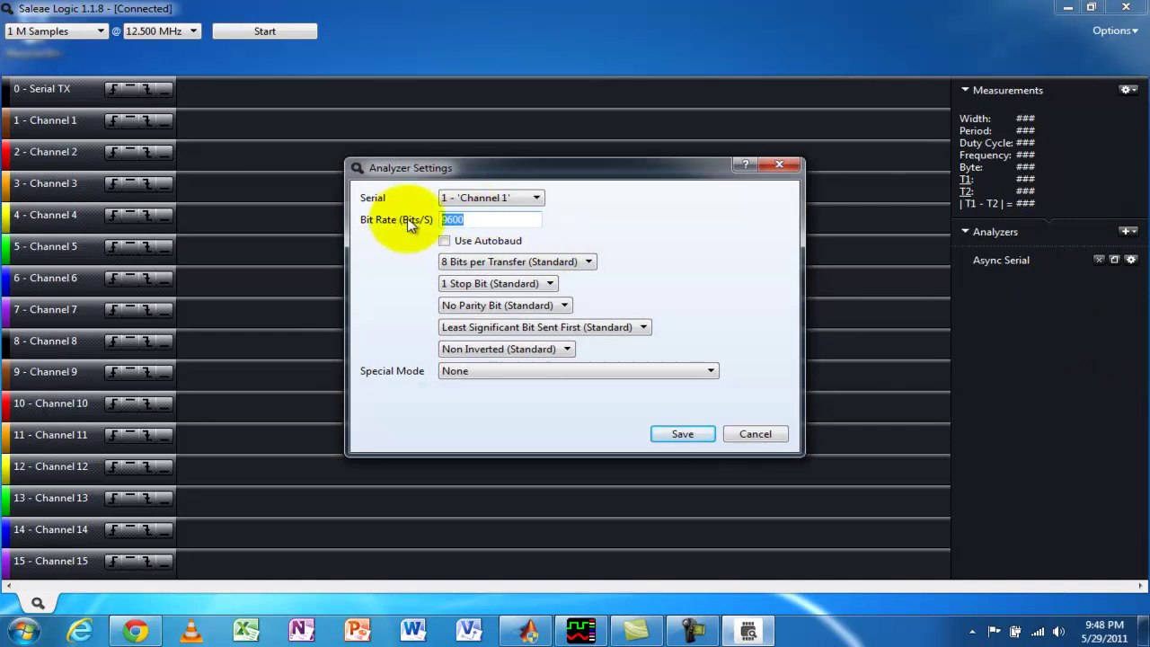
text(460800)
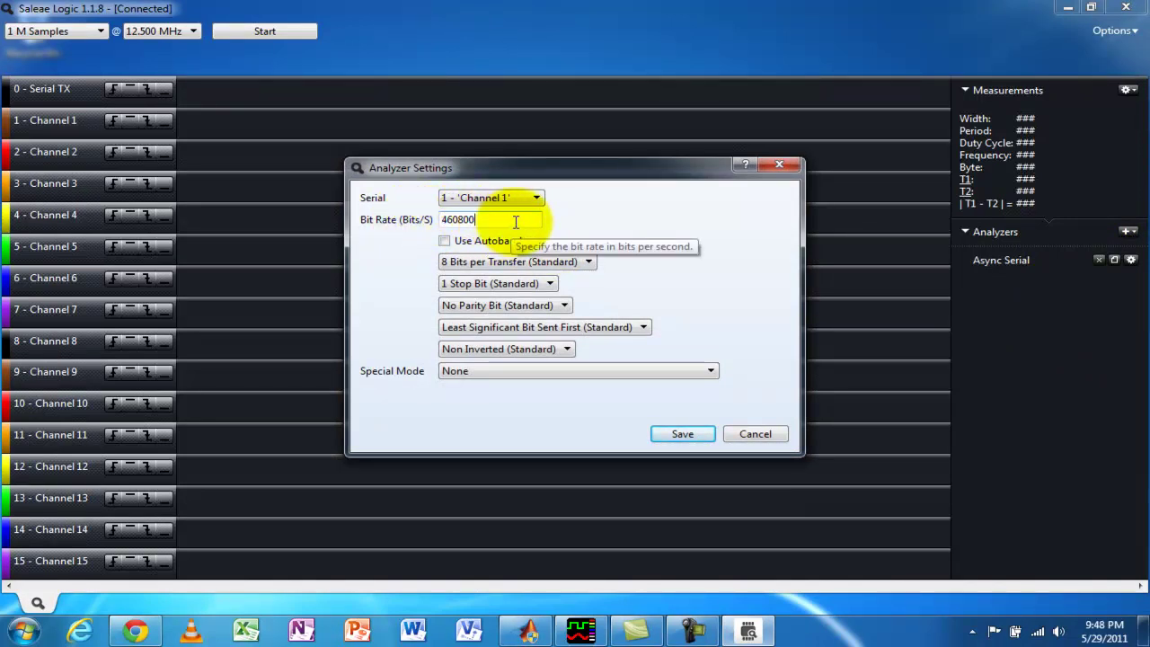
click(681, 434)
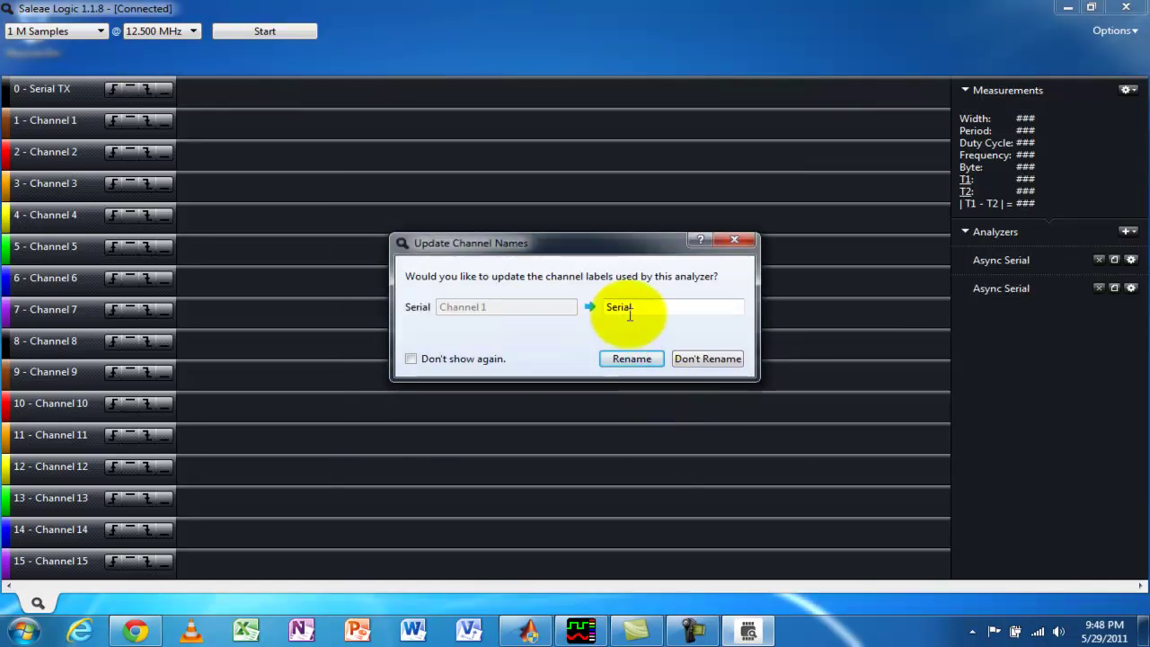
text(RX)
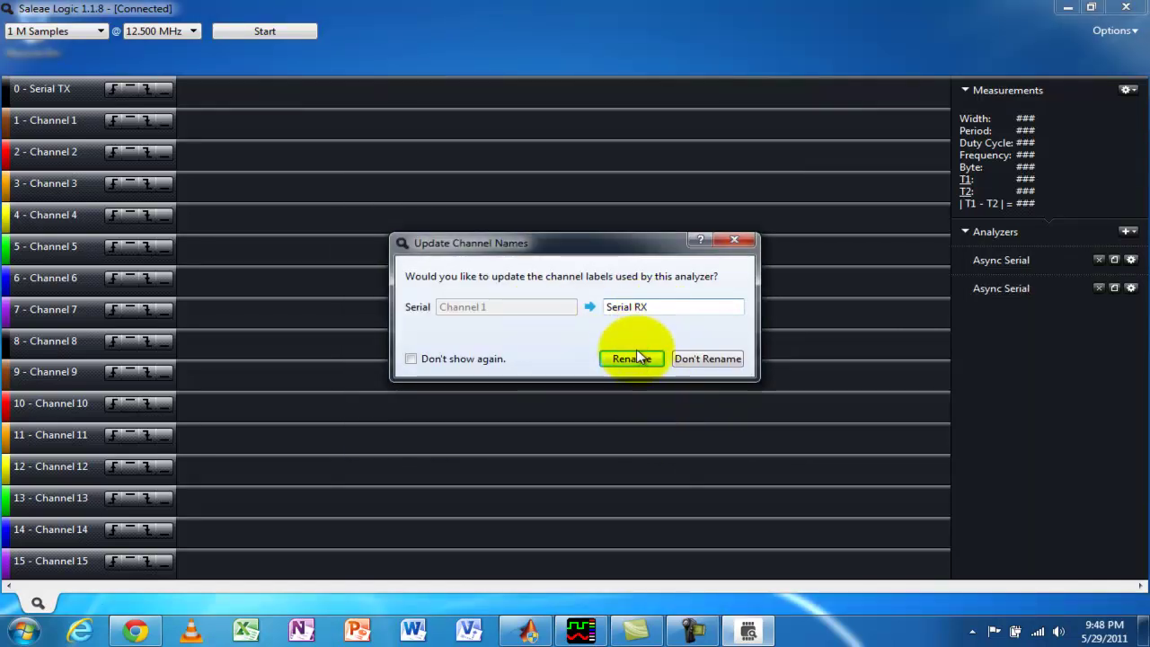
click(631, 359)
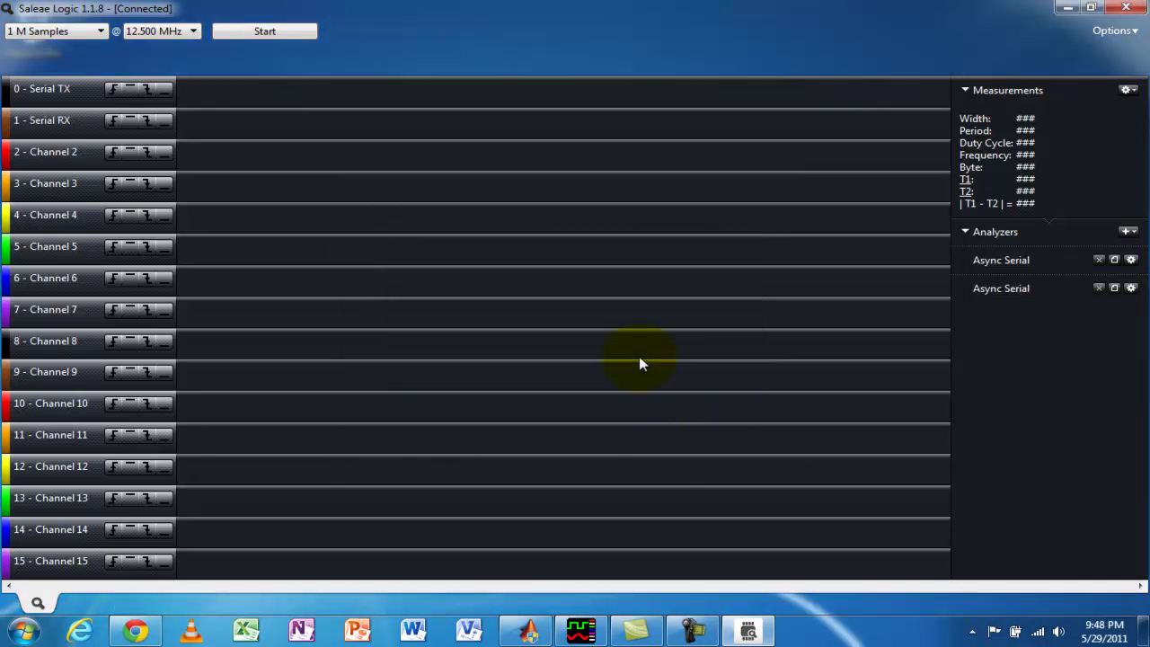
Add an I2C analyzer with SDA on Channel 2 and SCL on Channel 3, renaming those channels to SDA and SCL
click(1125, 232)
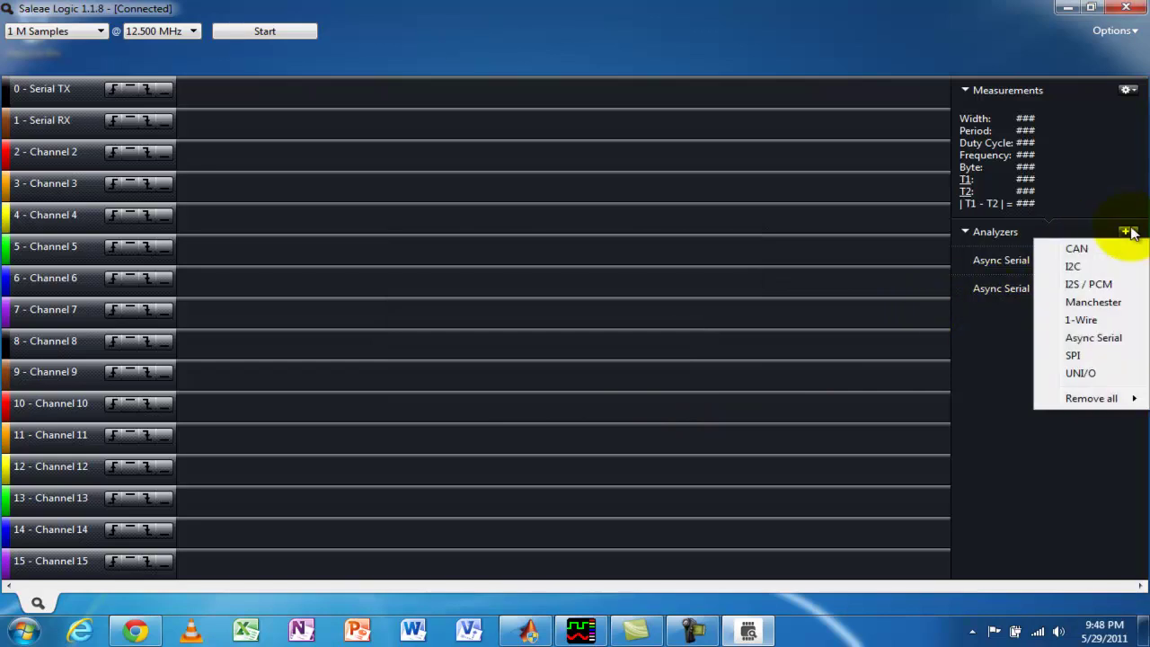
click(1100, 264)
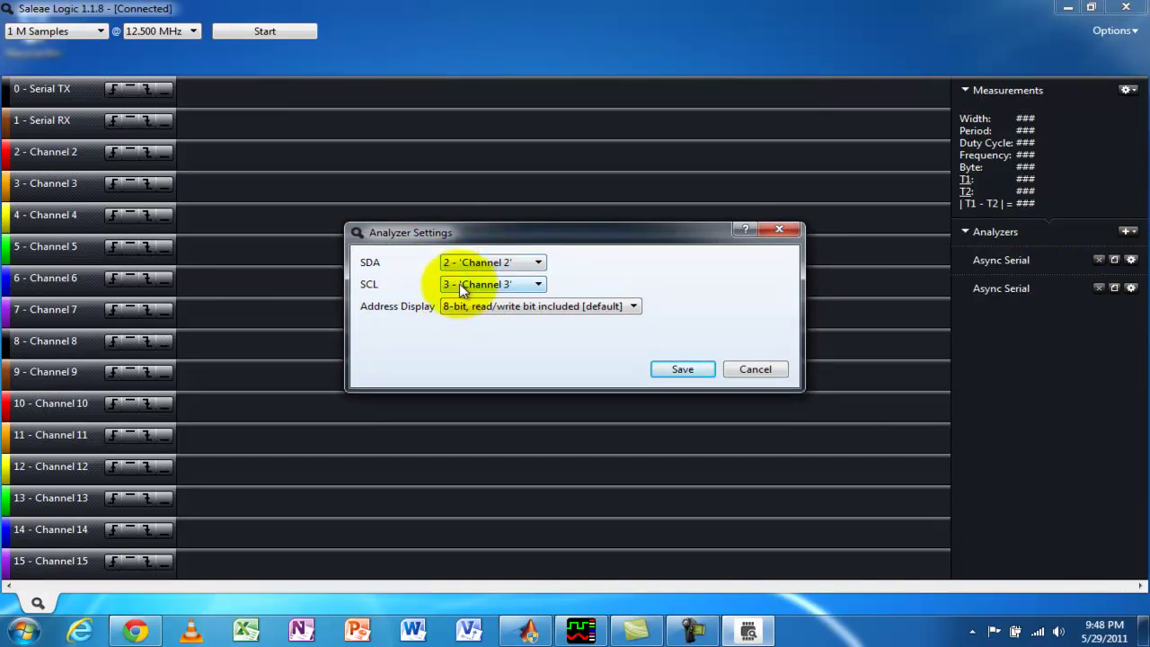
click(460, 284)
click(580, 281)
click(503, 262)
click(609, 265)
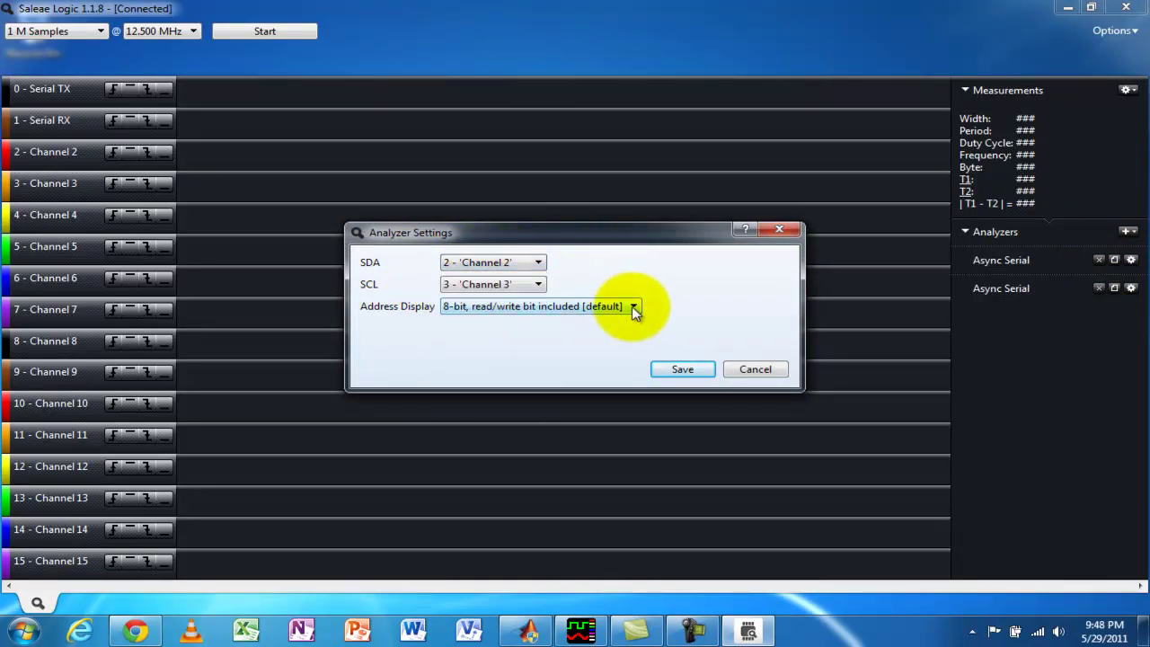
click(684, 370)
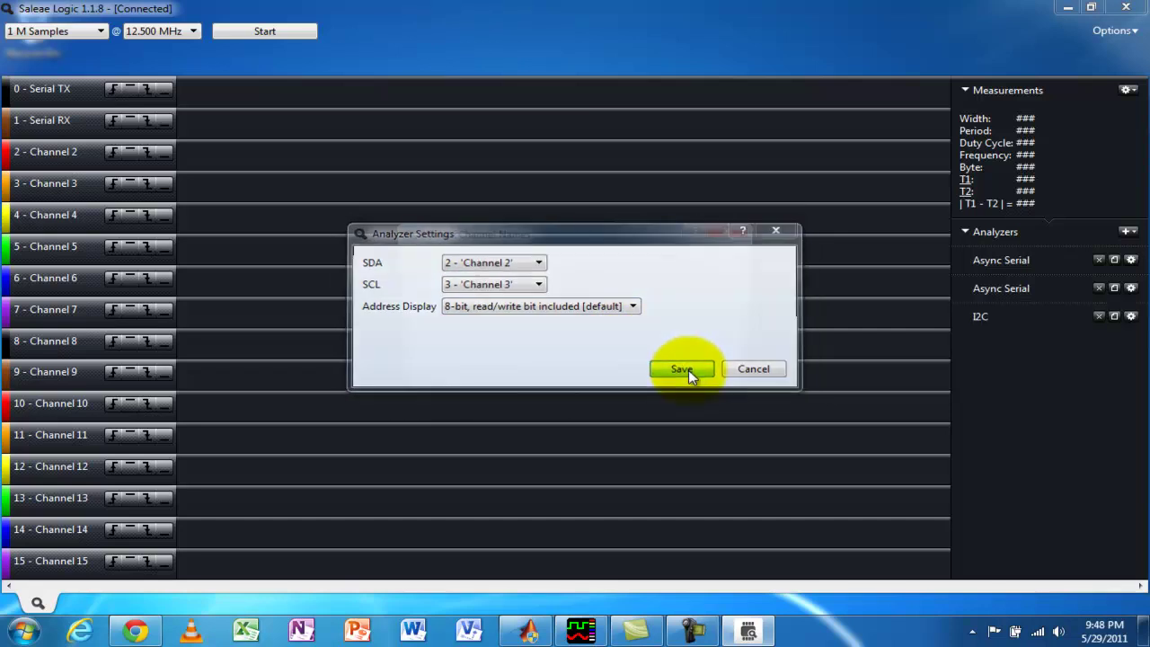
click(626, 368)
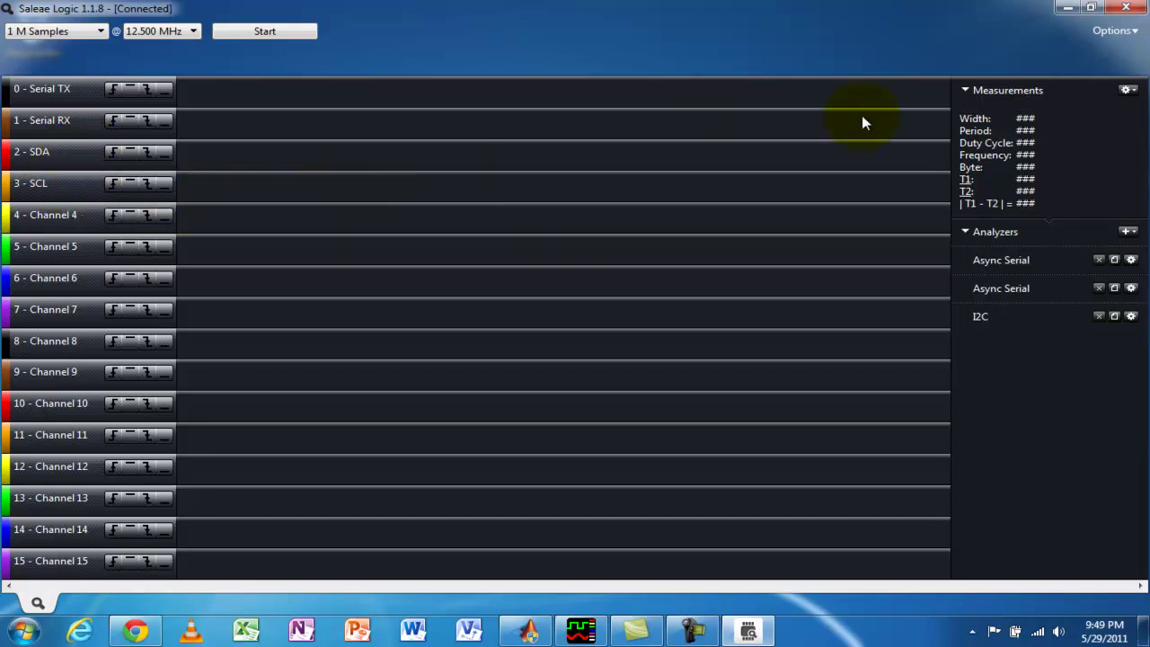
Switch the decoded data display to Ascii and capture 1 M samples at 12.5 MHz
click(1114, 30)
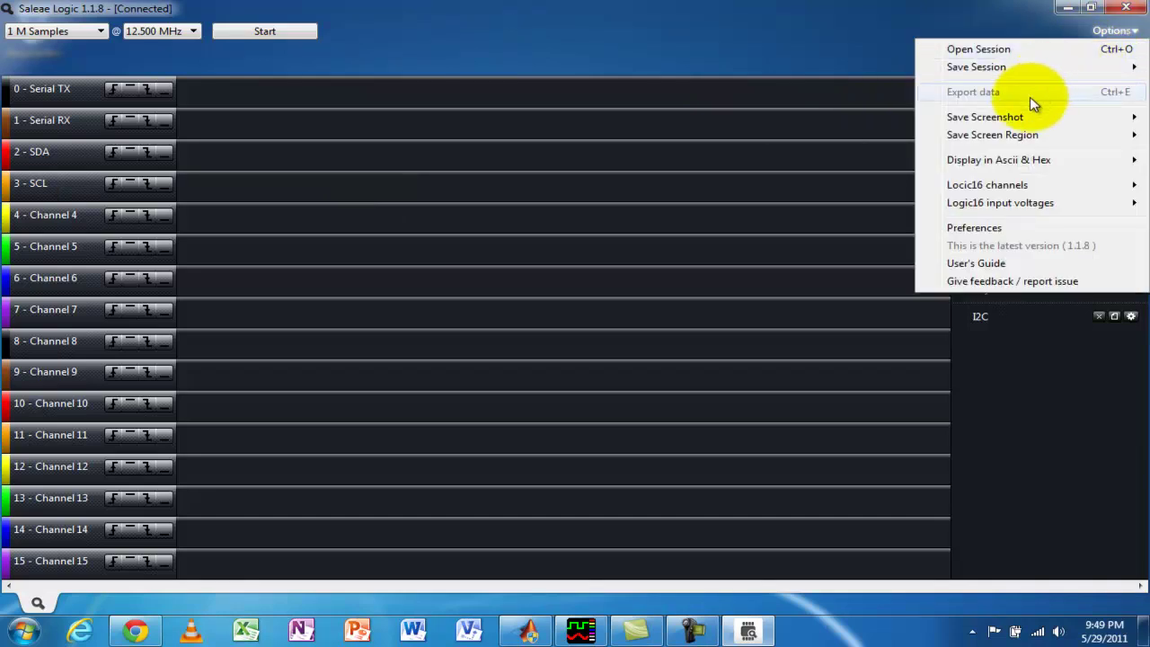
mouse_move(1020, 167)
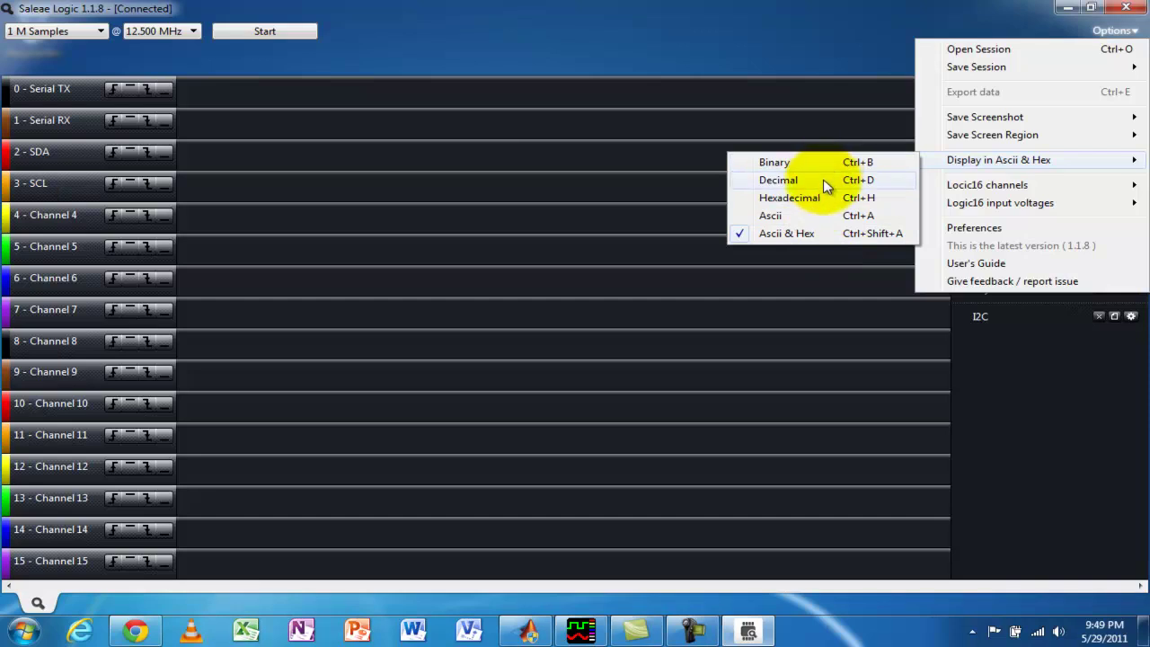
click(813, 217)
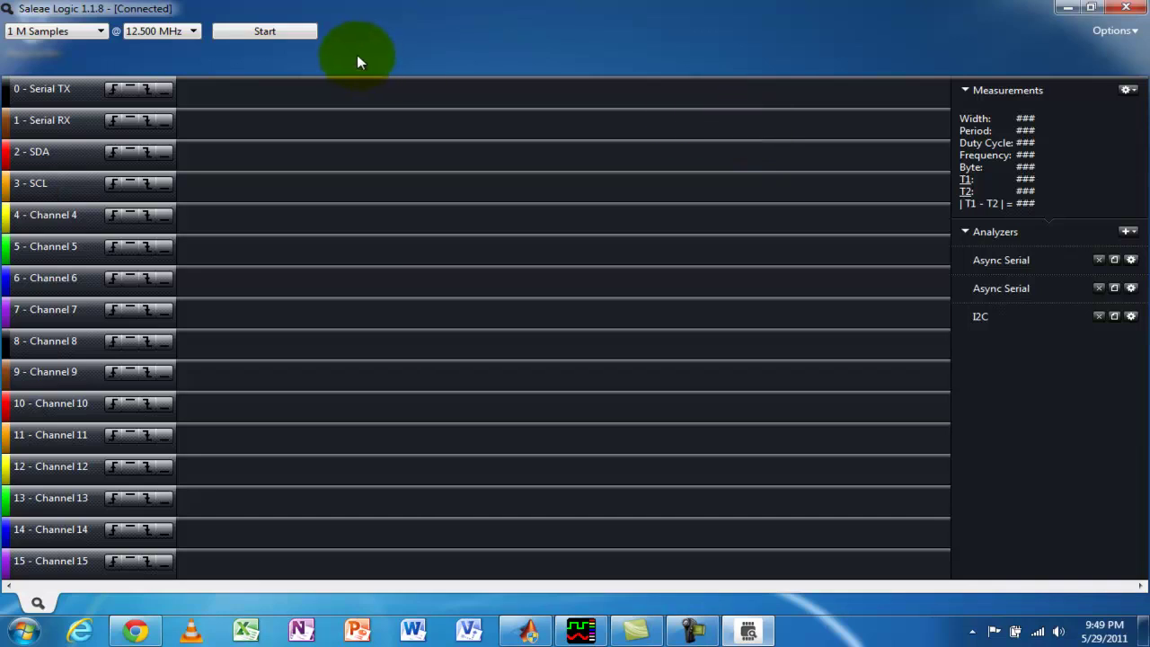
click(274, 33)
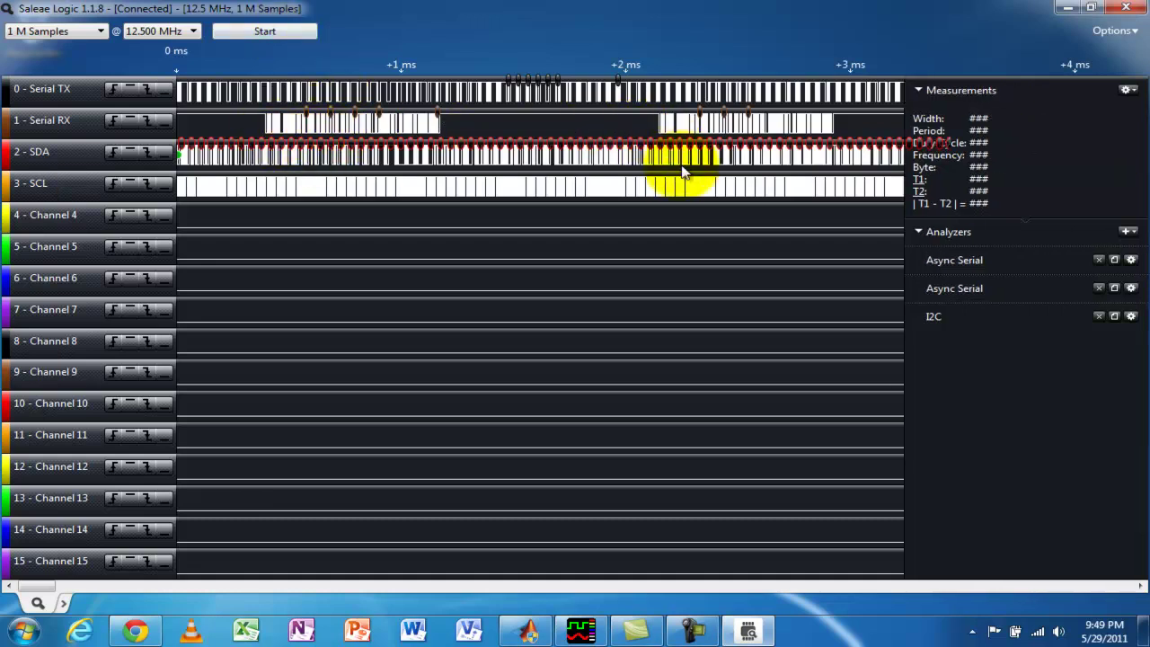
Examine the decoded serial and I2C frames in the capture and measure the pulses of the first Serial TX byte
mouse_move(462, 114)
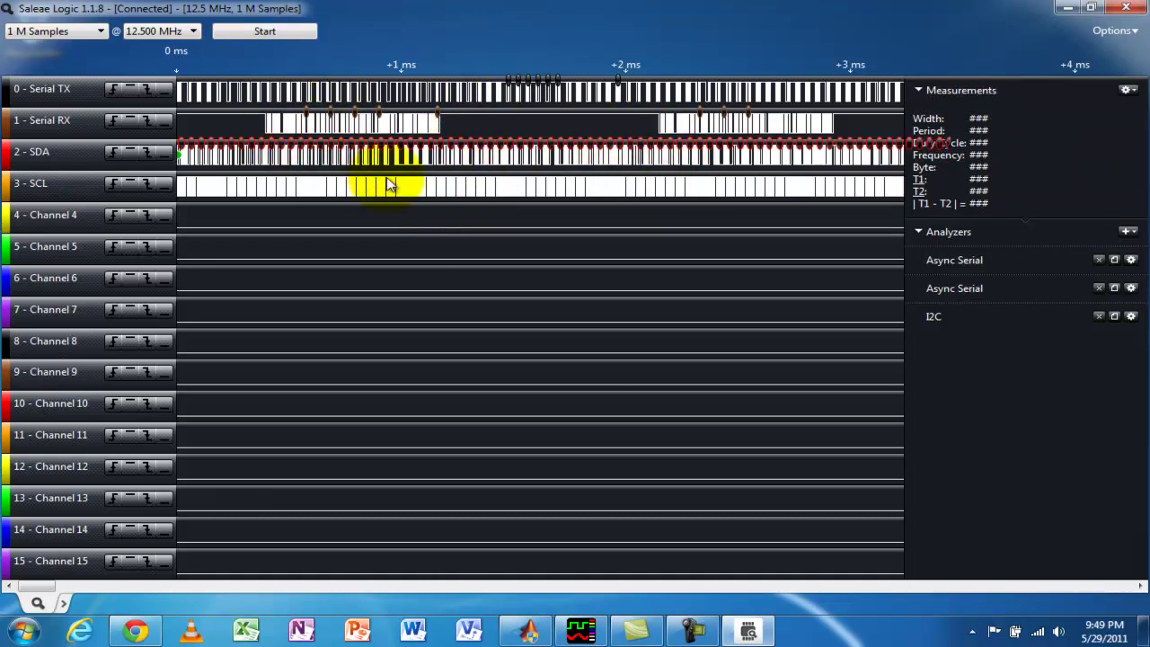
scroll(409, 181, up, 5)
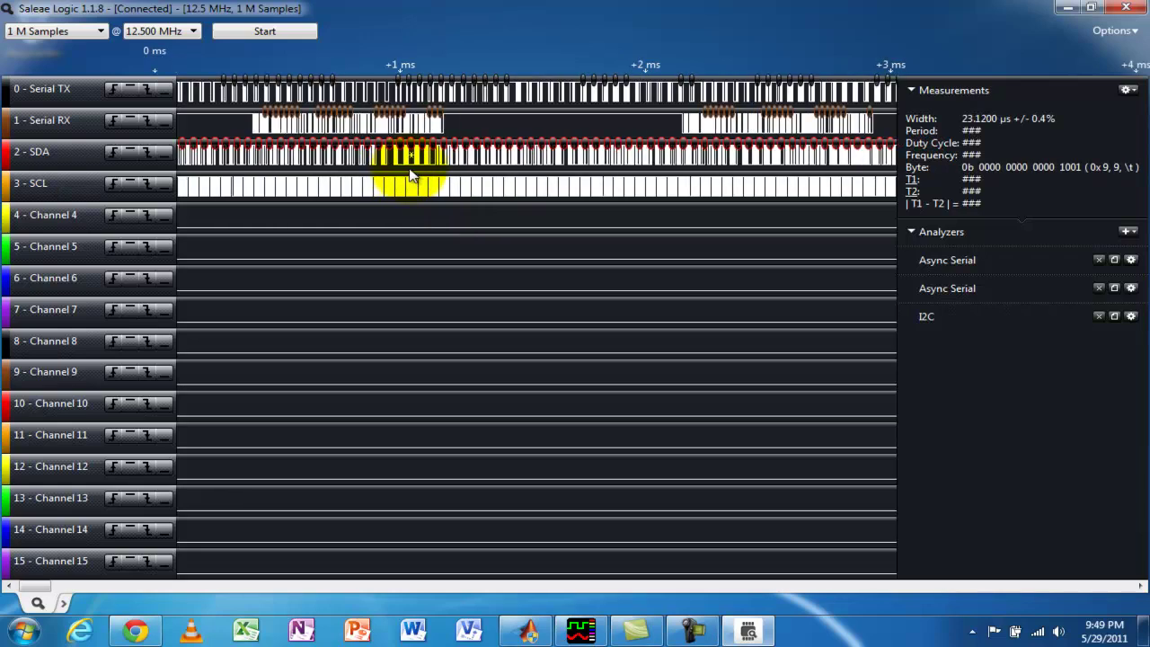
scroll(416, 178, up, 3)
scroll(416, 178, down, 5)
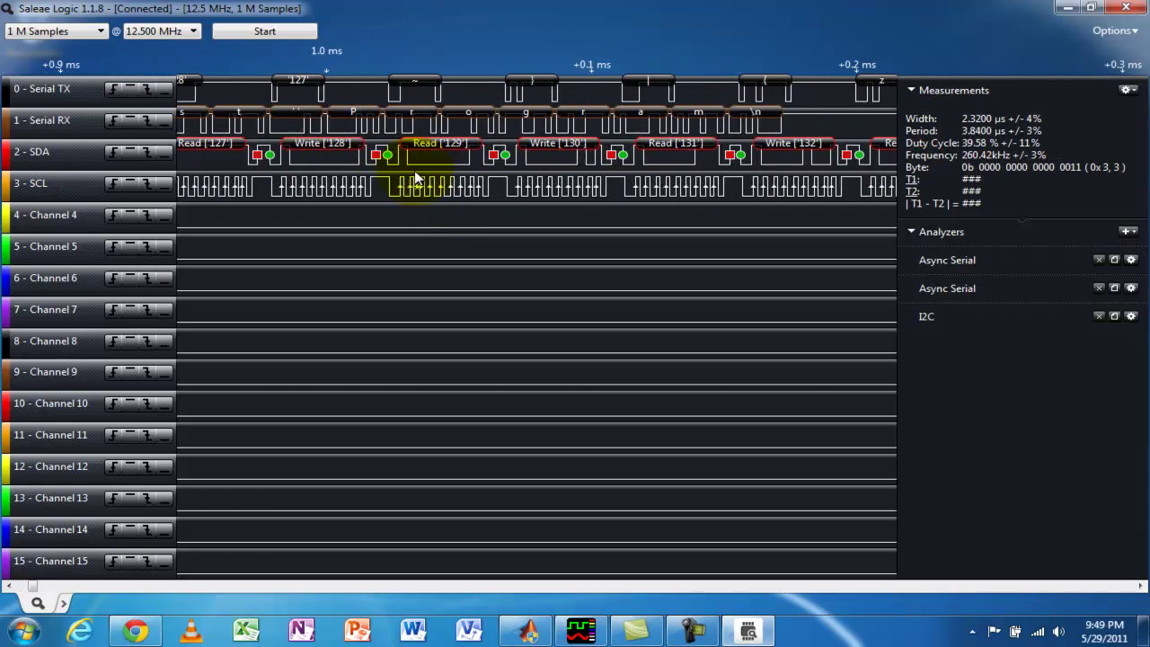
scroll(416, 178, up, 4)
drag(415, 178, 580, 292)
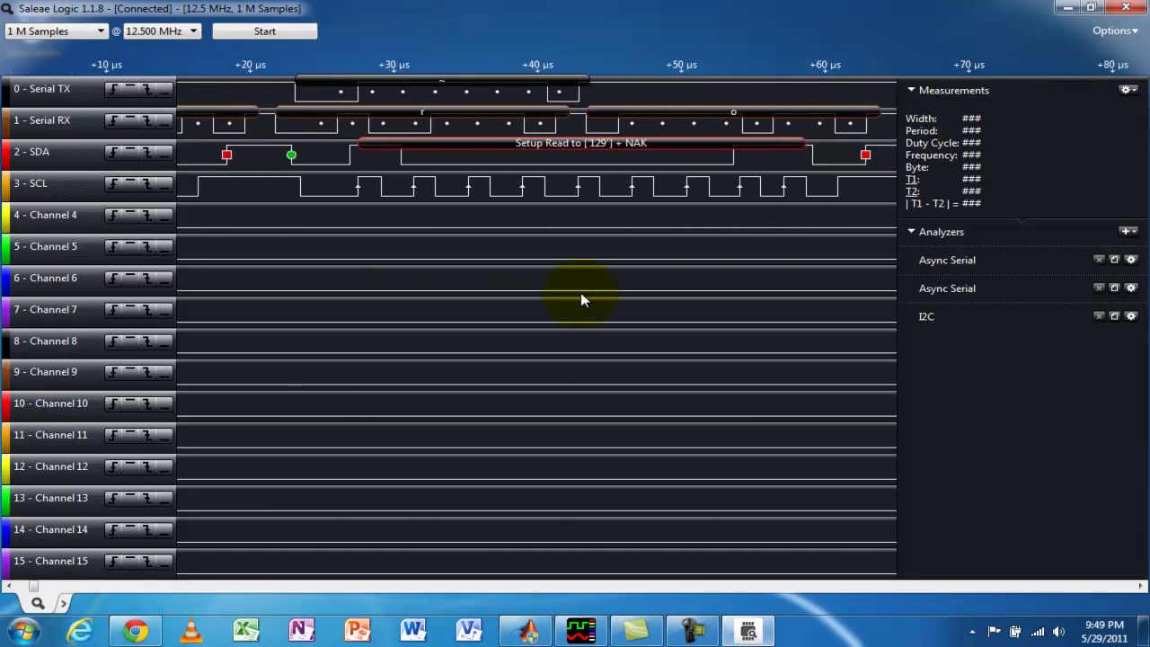
drag(782, 291, 543, 290)
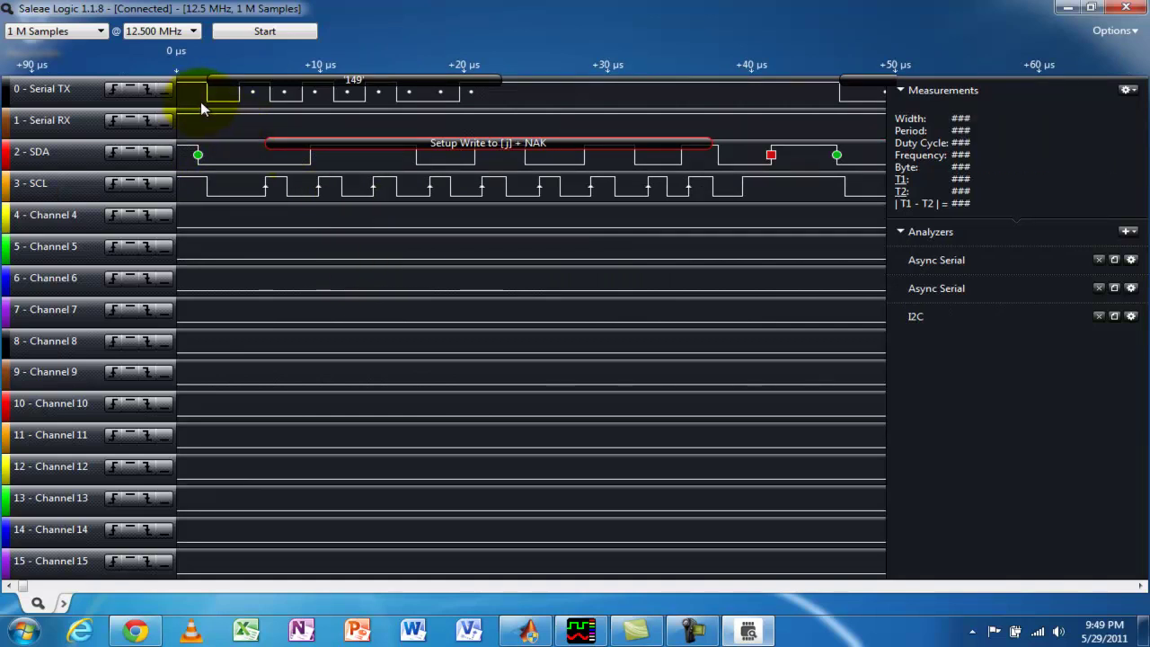
mouse_move(209, 98)
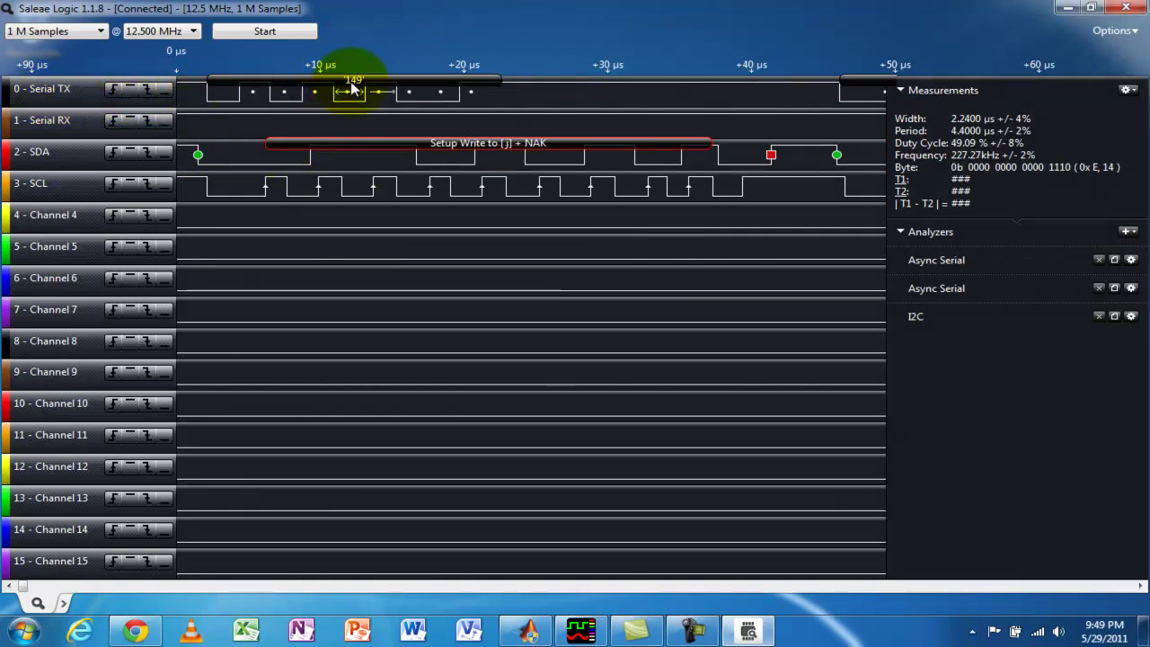
mouse_move(352, 91)
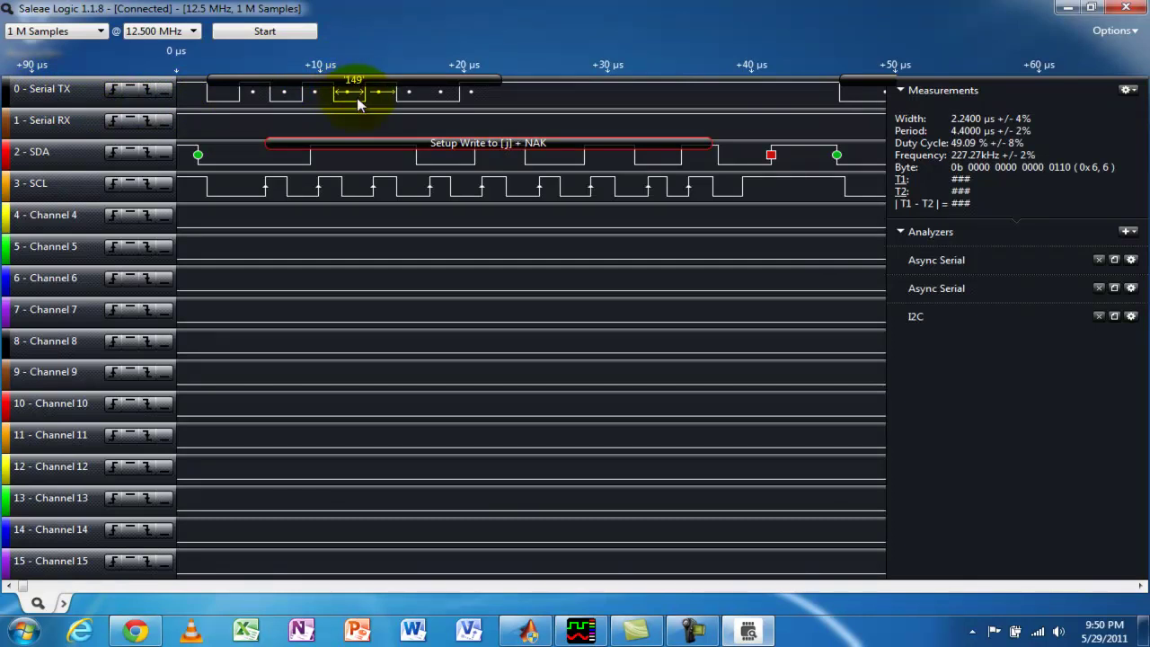
scroll(566, 261, down, 2)
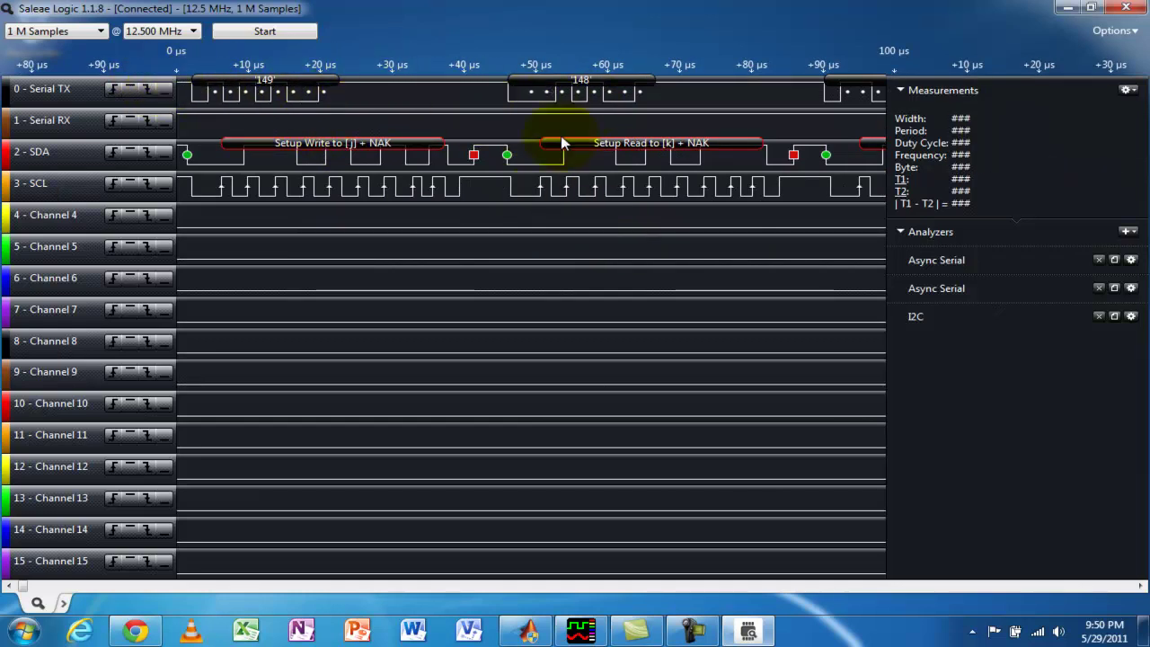
Examine the decoded Serial TX bytes alongside the I2C setup read and write frames near the start of the capture
mouse_move(683, 103)
drag(739, 98, 501, 107)
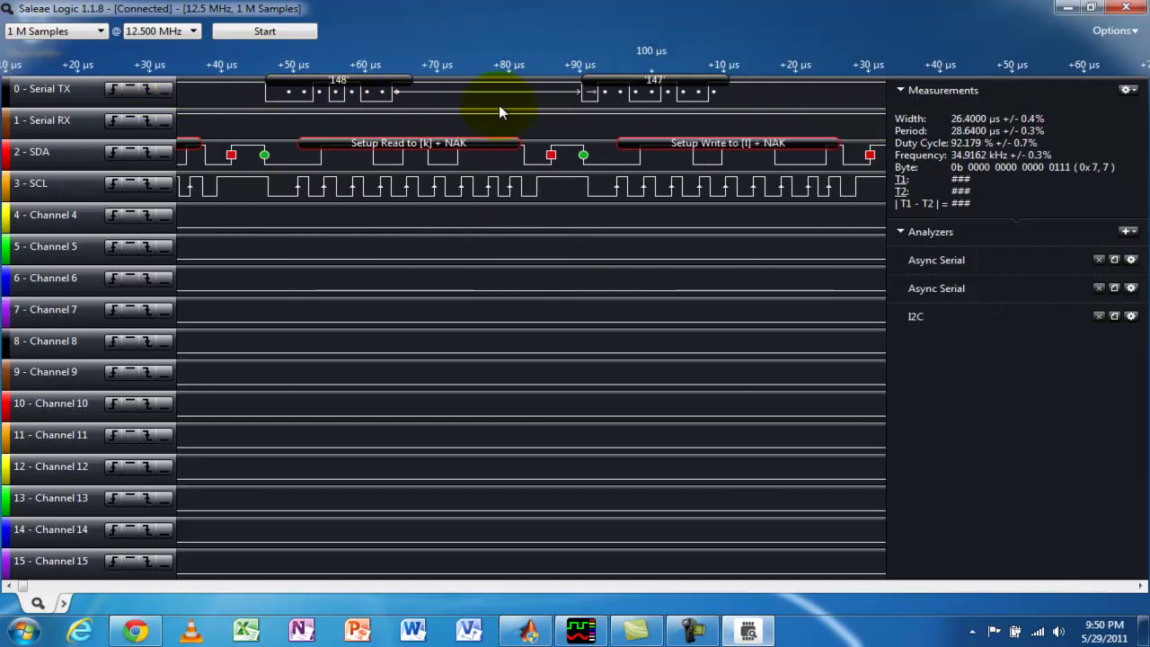
mouse_move(707, 91)
mouse_down()
mouse_move(456, 93)
mouse_move(687, 93)
mouse_up()
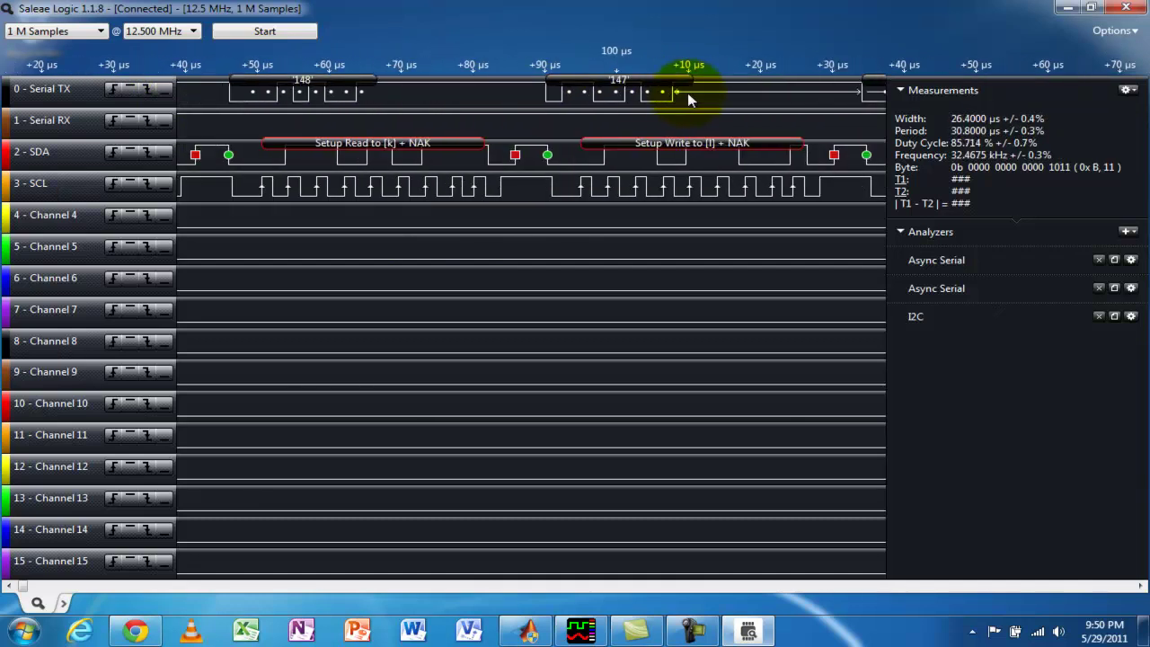
drag(529, 134, 357, 159)
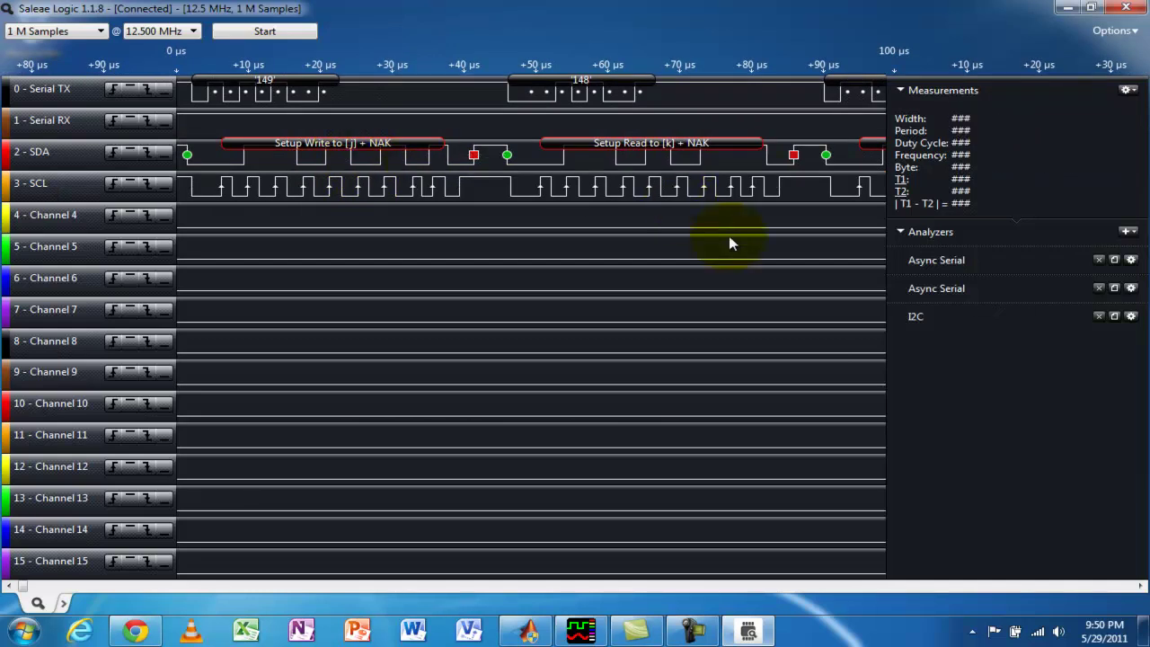
drag(728, 235, 562, 235)
drag(791, 238, 454, 245)
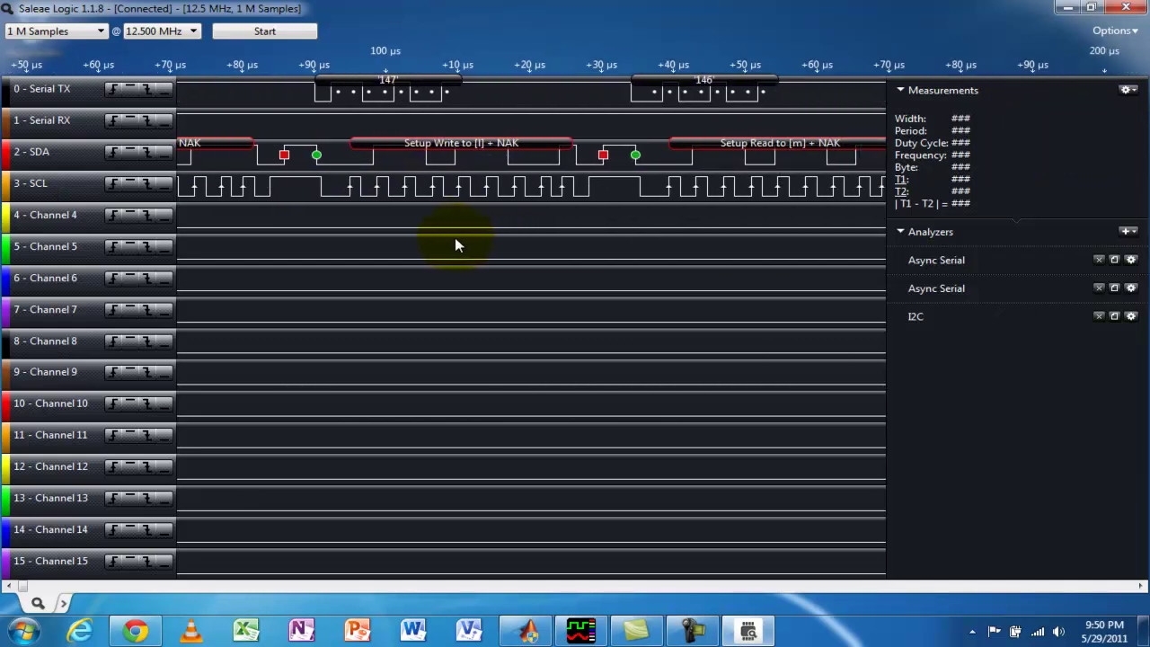
drag(790, 237, 391, 243)
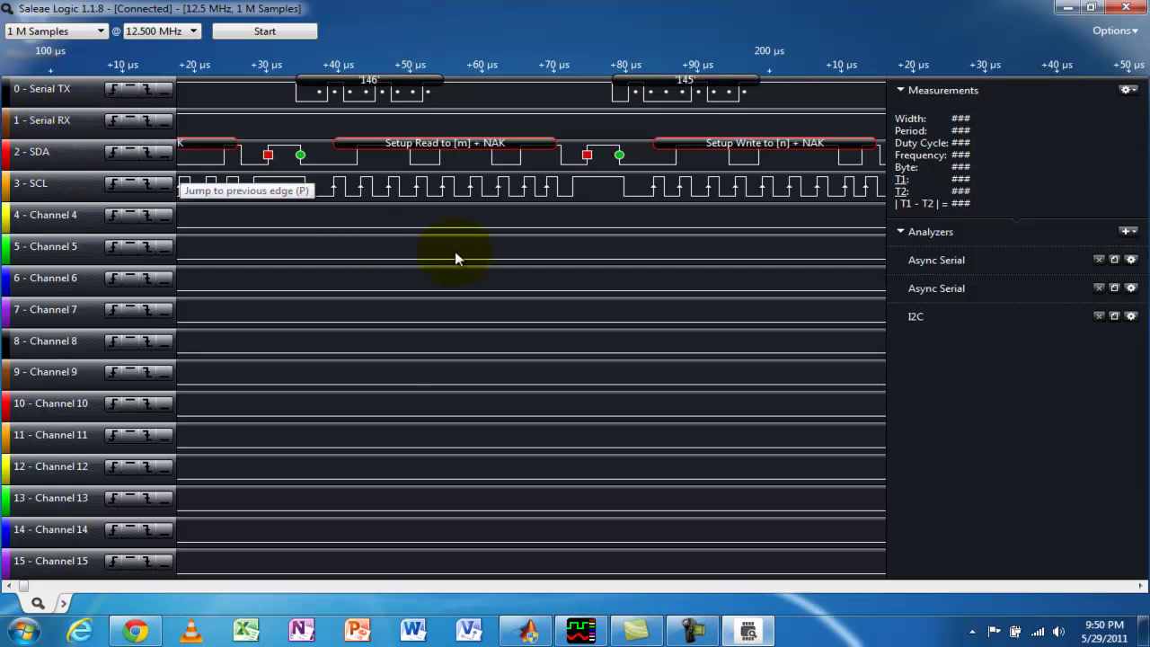
Read the decoded ASCII message on Serial RX from its first character through to the closing newline
scroll(454, 250, down, 10)
scroll(667, 263, down, 5)
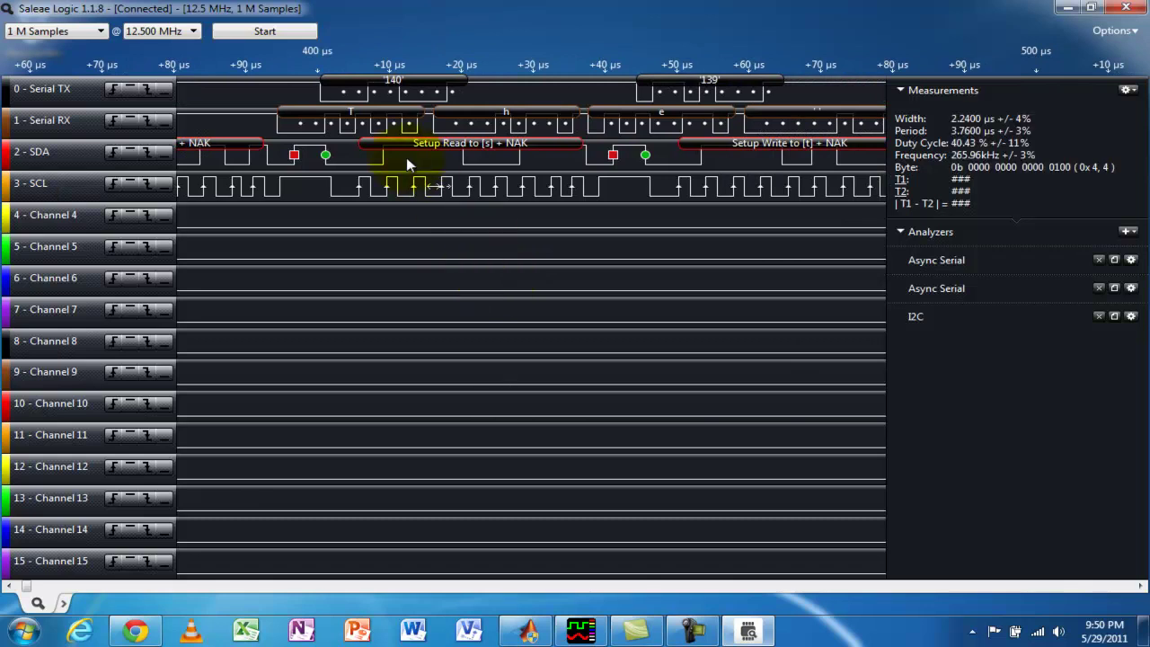
scroll(576, 271, down, 2)
scroll(579, 267, down, 3)
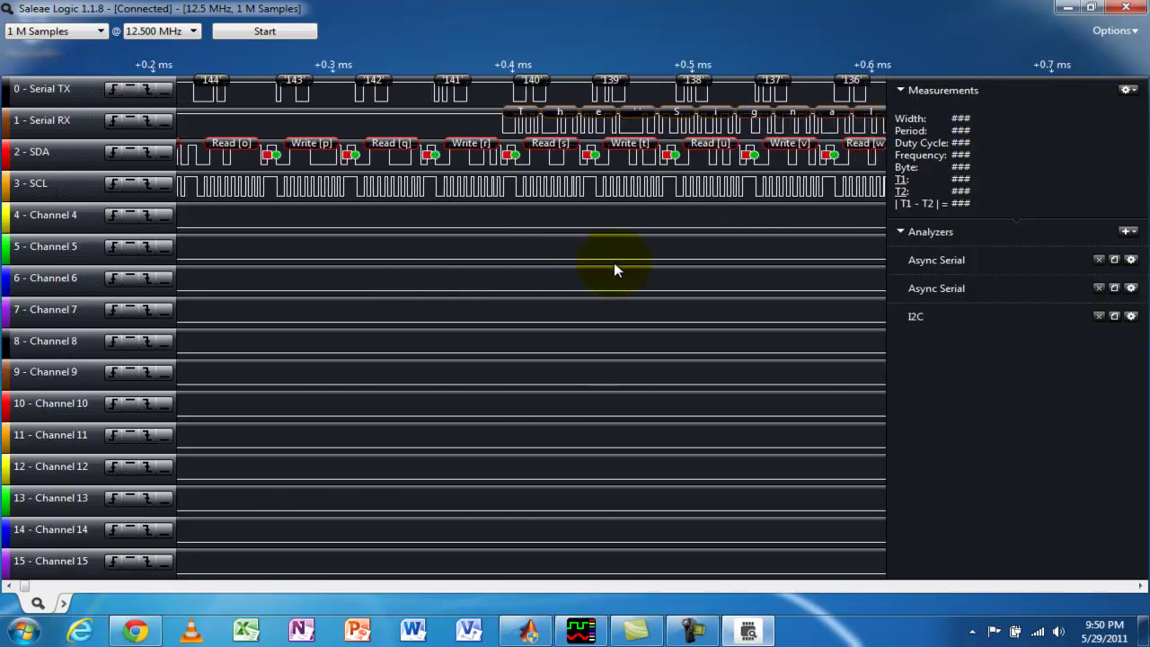
scroll(640, 265, right, 3)
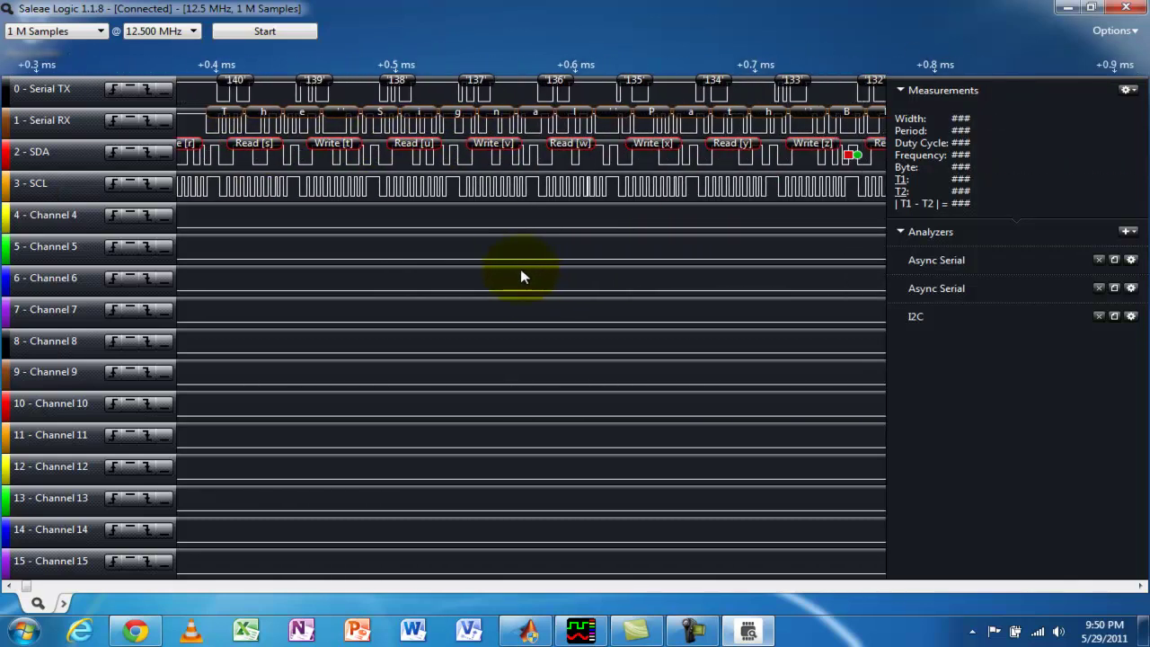
scroll(745, 249, right, 3)
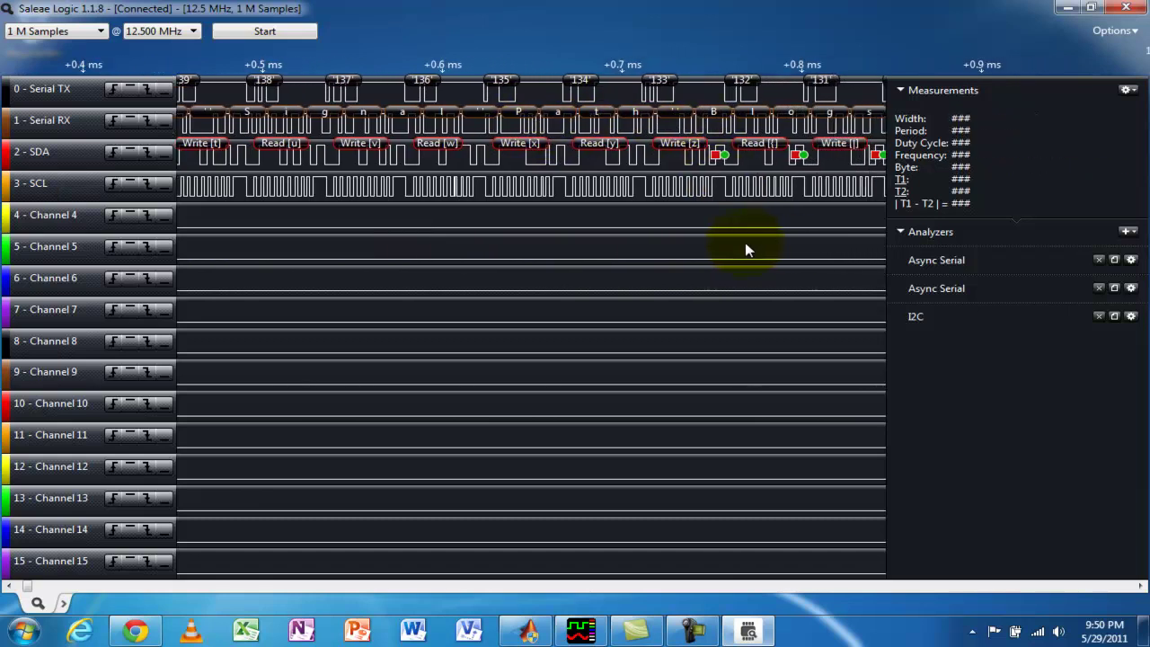
drag(501, 253, 403, 251)
drag(698, 249, 519, 259)
scroll(441, 259, right, 3)
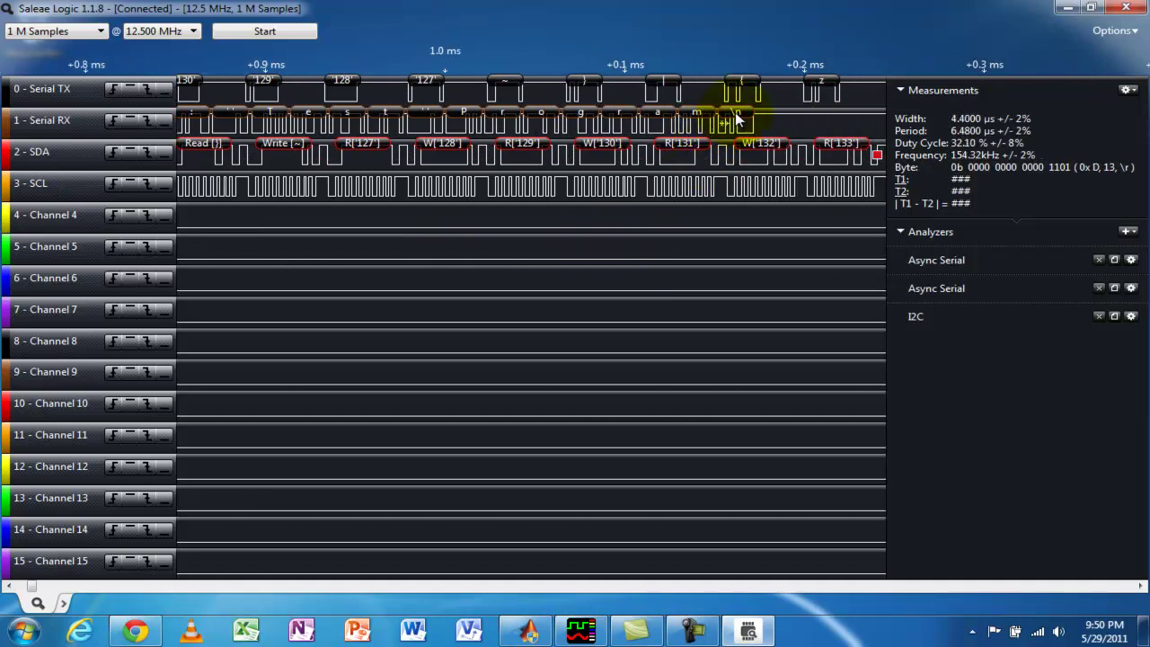
Inspect the I2C setup frames for addresses 128 to 130 against the serial characters decoded at the same time
scroll(618, 146, up, 2)
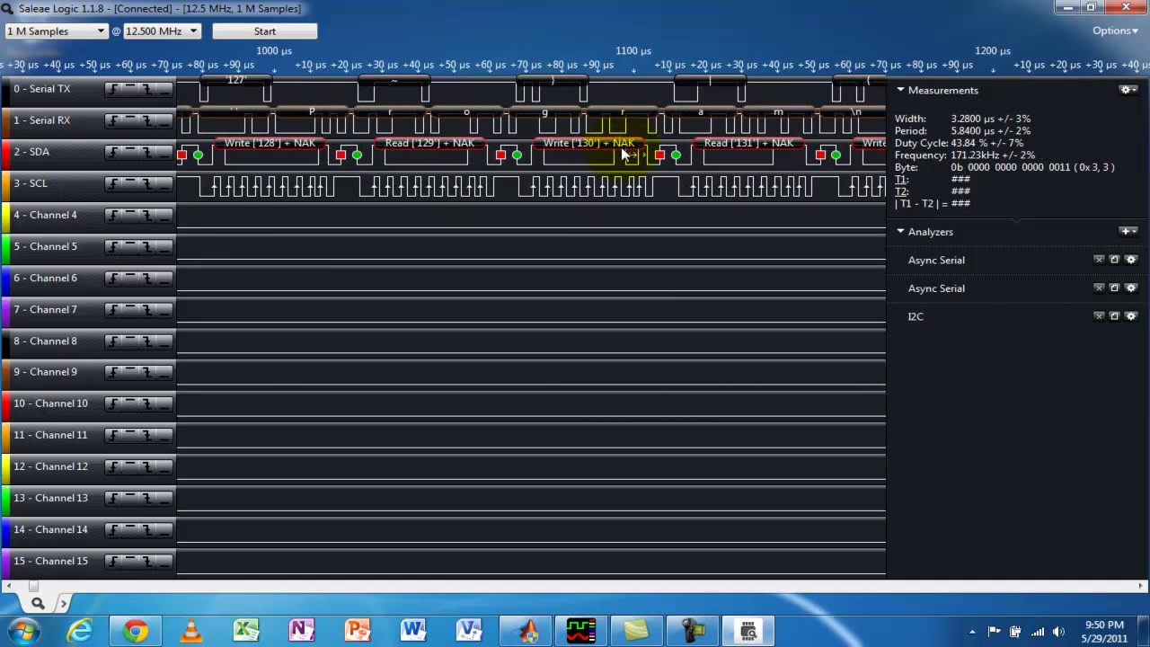
mouse_move(621, 147)
scroll(584, 234, up, 2)
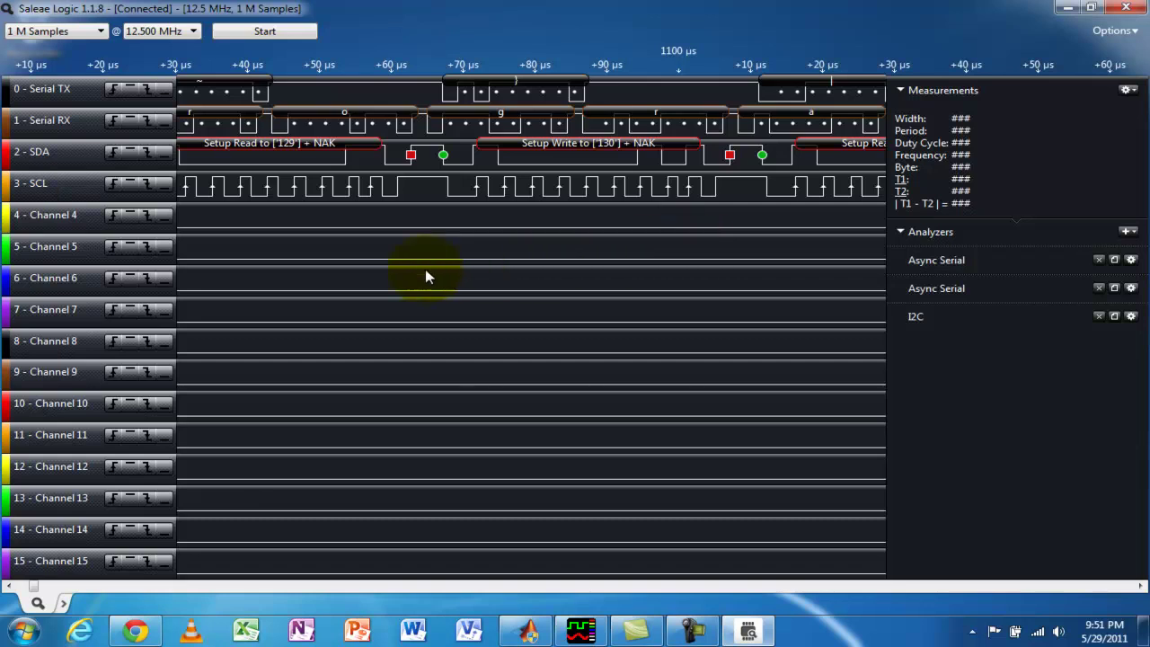
drag(311, 254, 520, 252)
drag(391, 266, 549, 264)
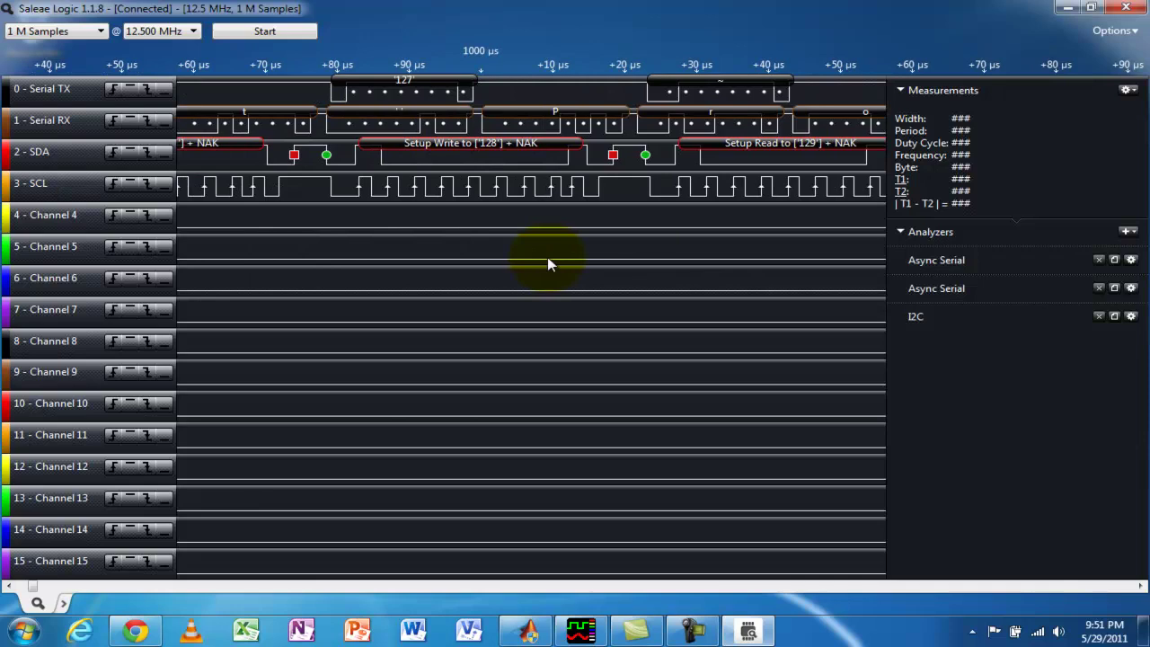
Switch to USBee Suite and check its decoded trace and its sample rate and buffer size settings
click(580, 633)
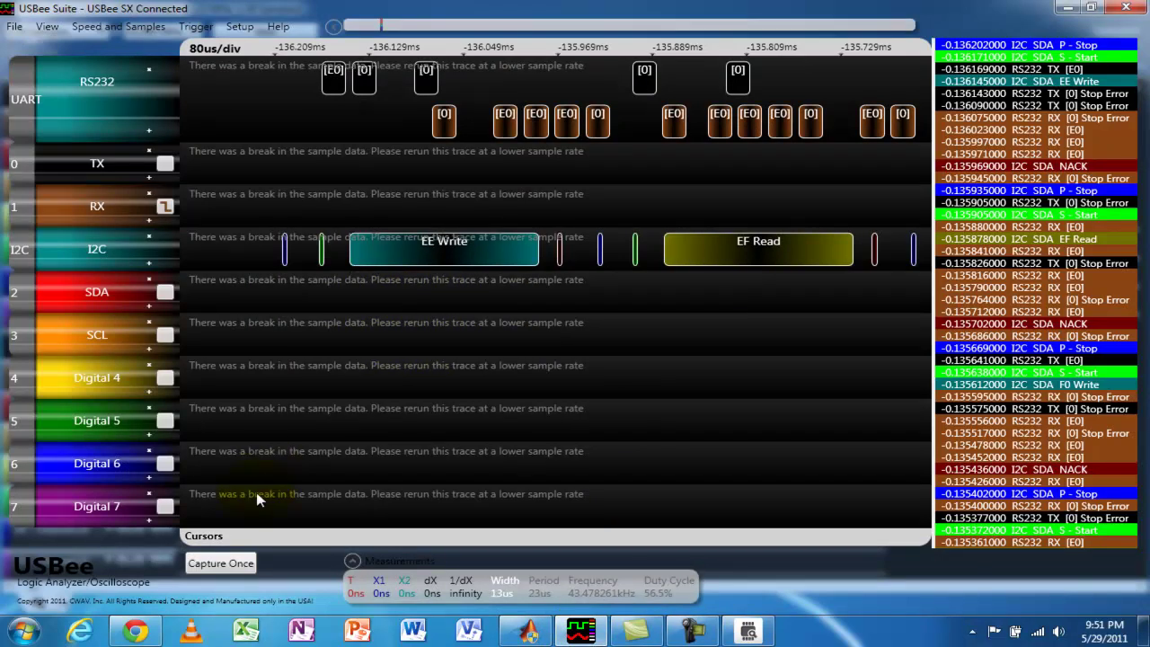
click(261, 543)
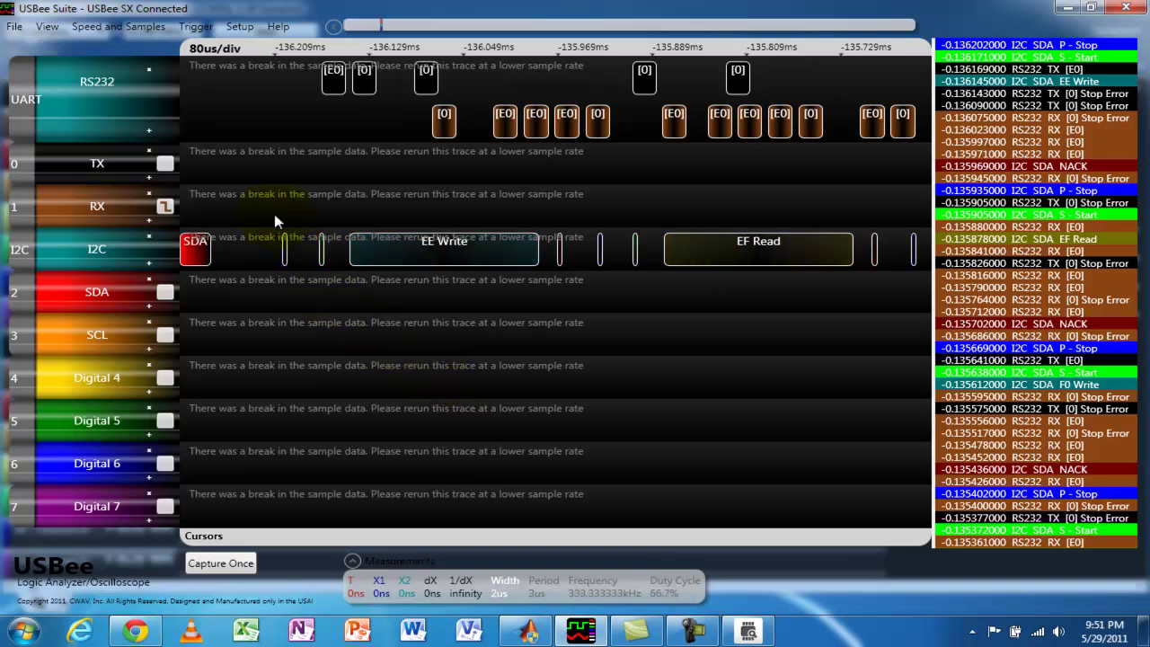
click(143, 34)
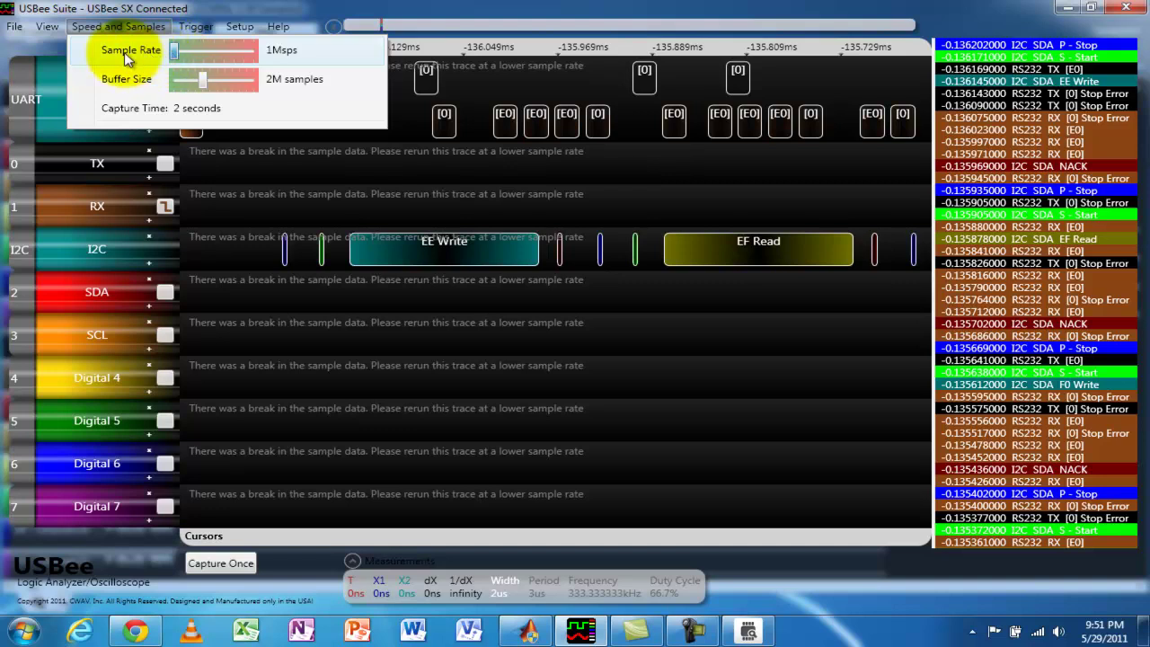
click(219, 10)
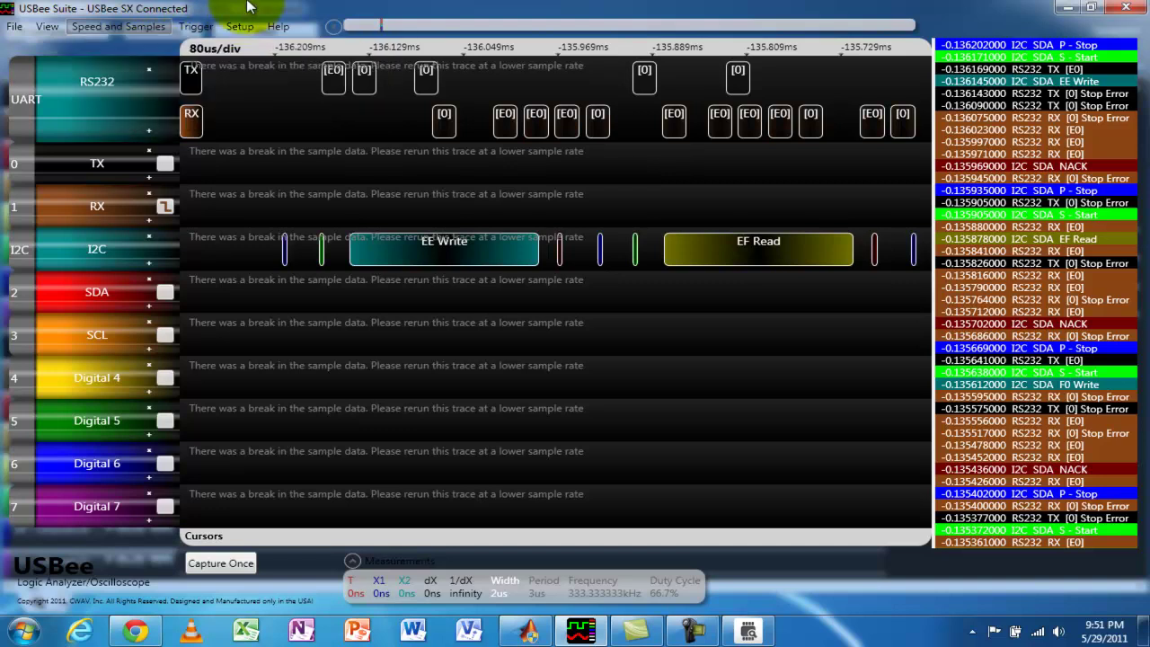
click(221, 563)
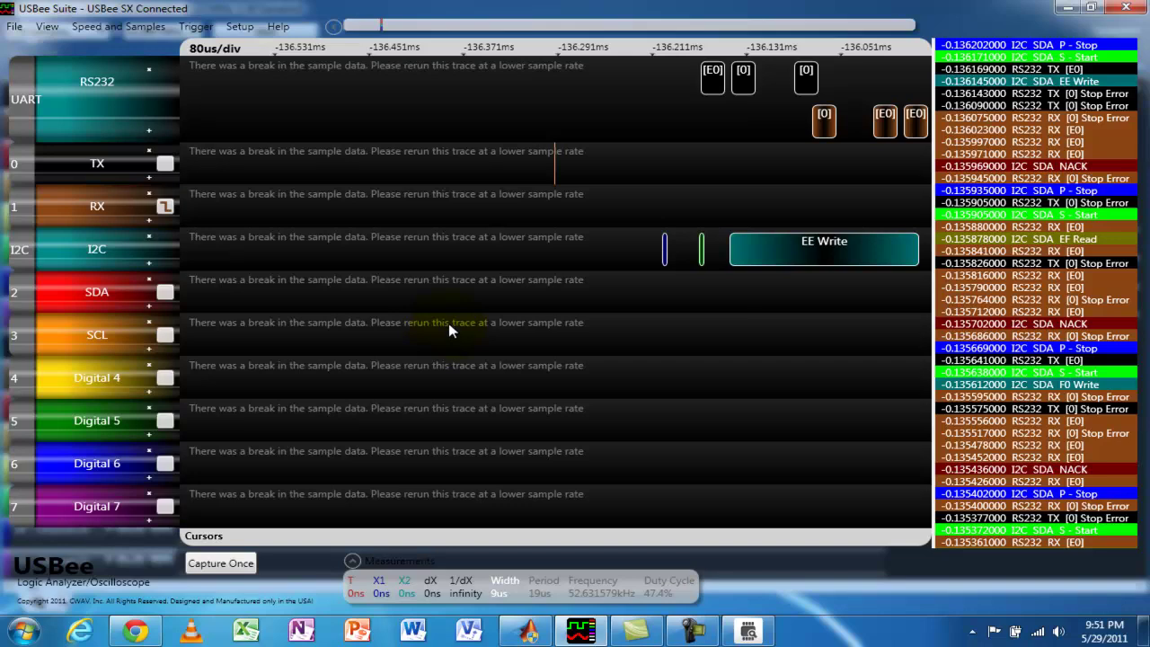
Switch back to Saleae Logic and close the application
click(747, 631)
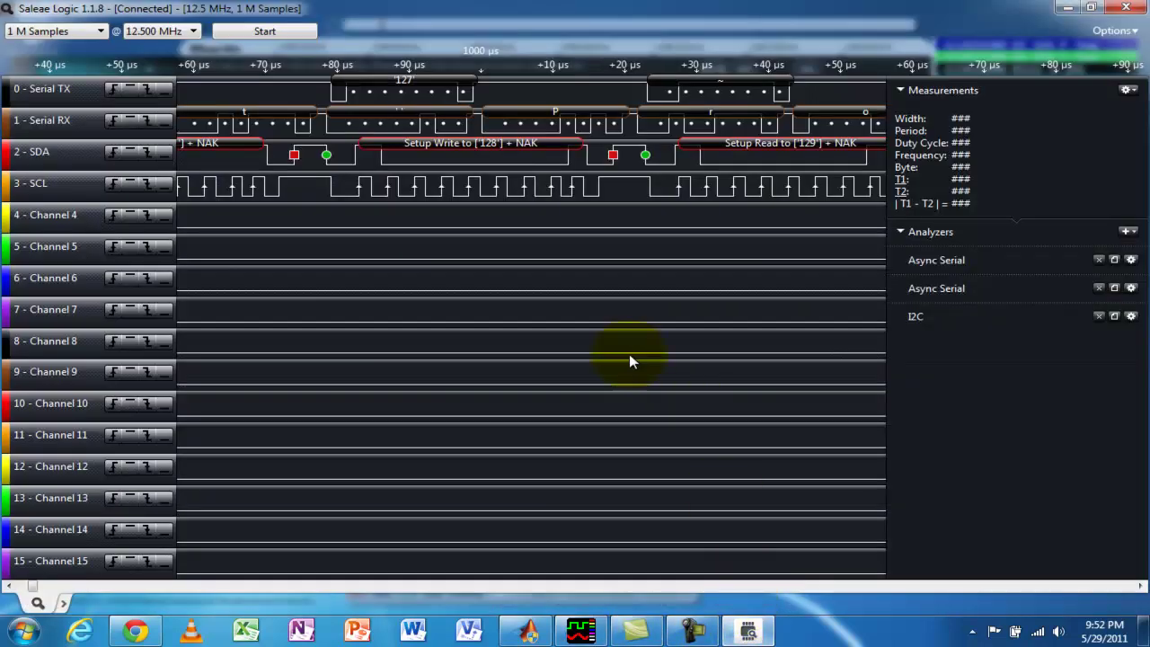
mouse_move(790, 92)
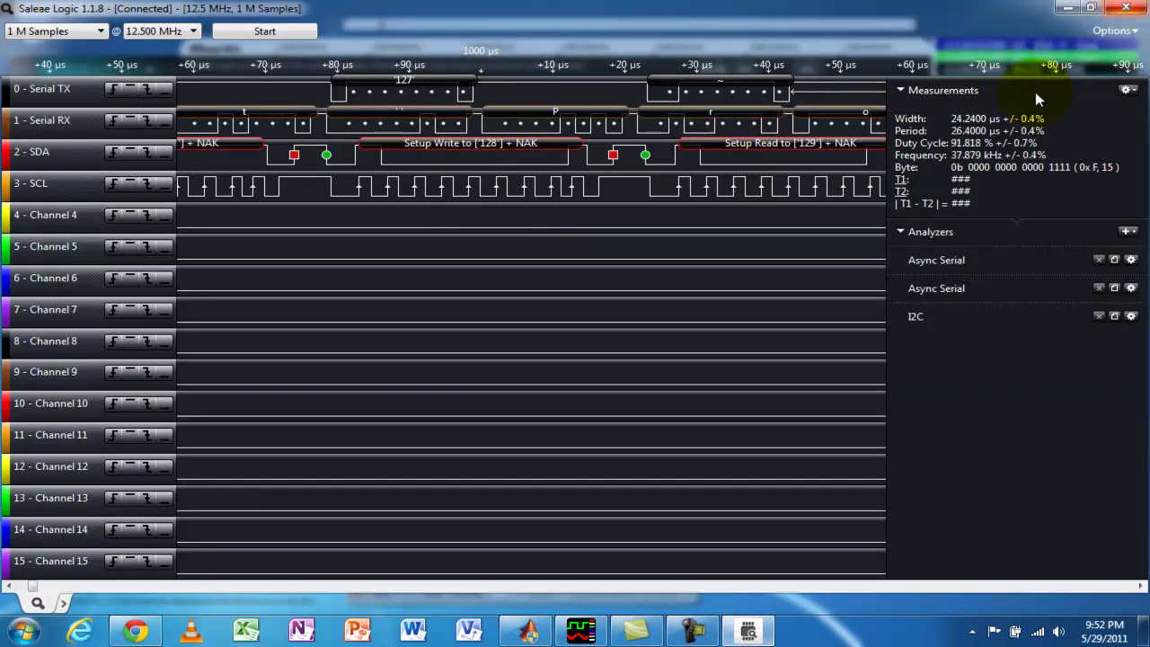
click(1125, 9)
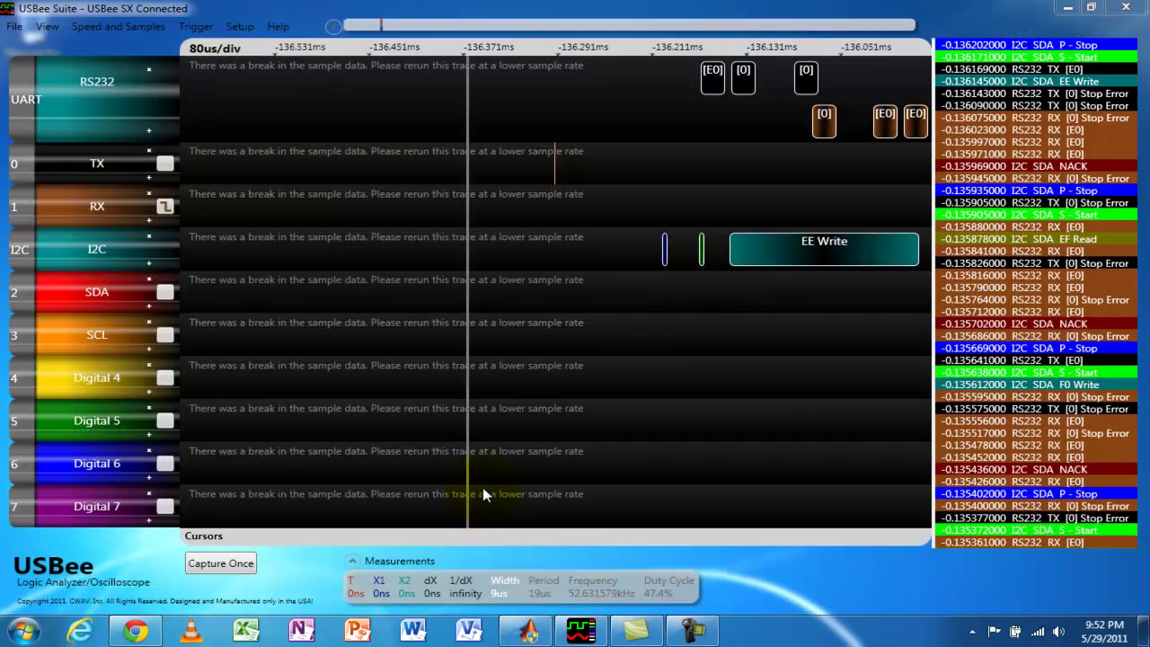